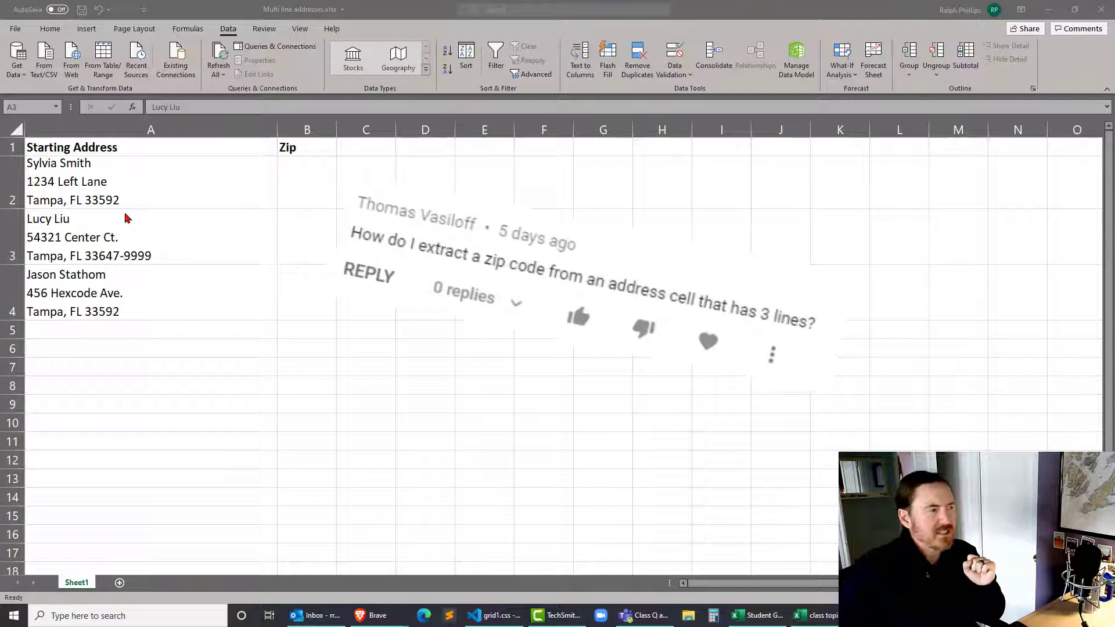
# Review the three multi-line addresses in A2:A4.
pyautogui.click(161, 217)
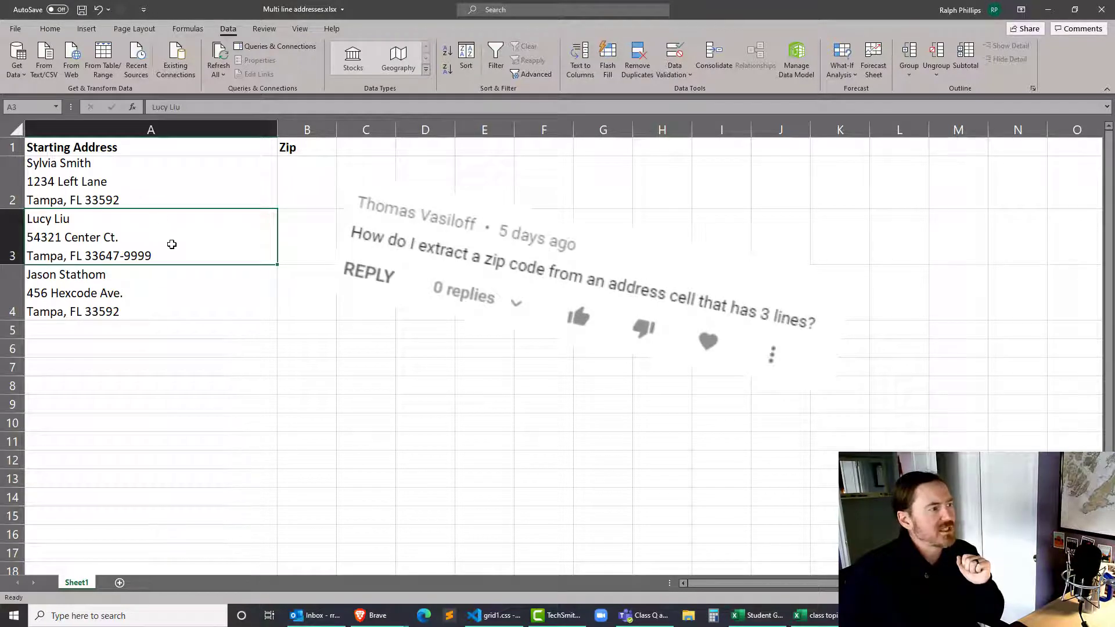
pyautogui.click(174, 284)
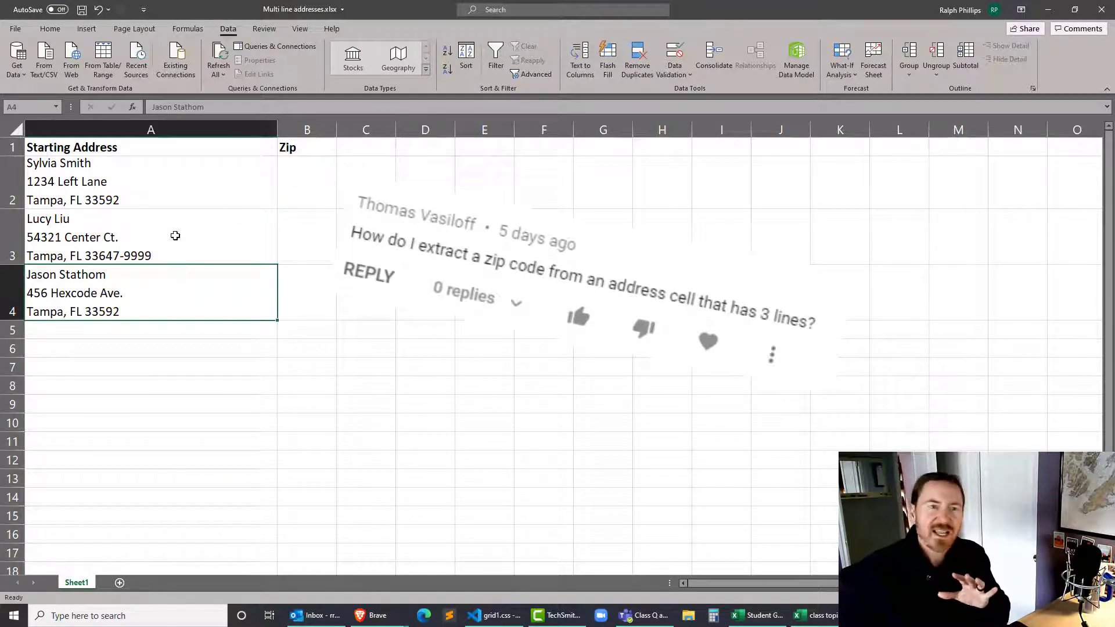
pyautogui.click(175, 235)
pyautogui.click(178, 196)
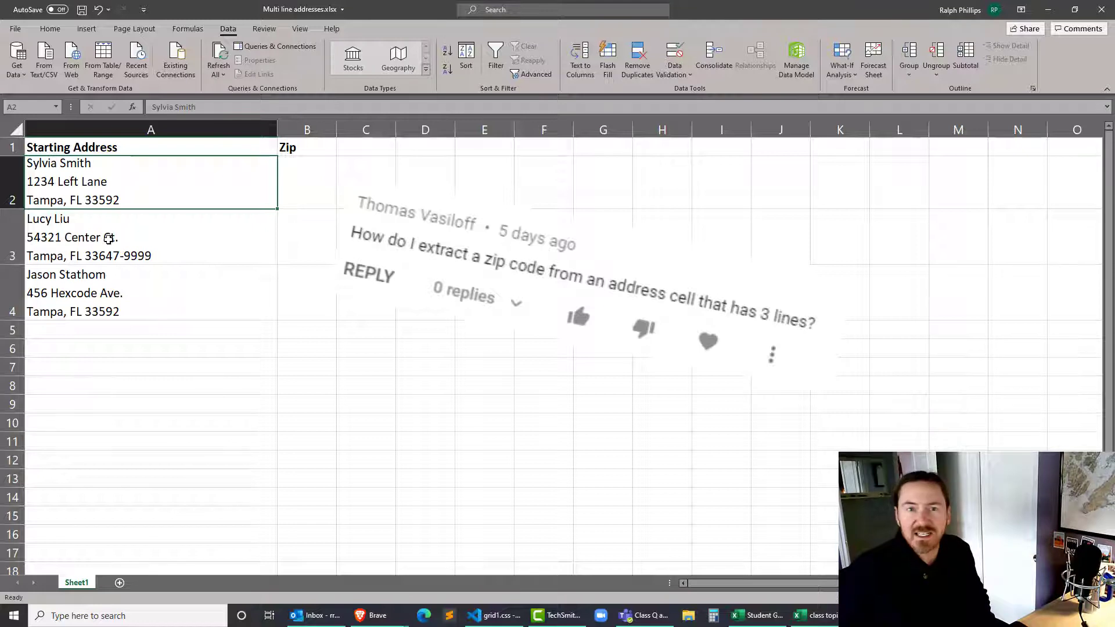
pyautogui.click(166, 299)
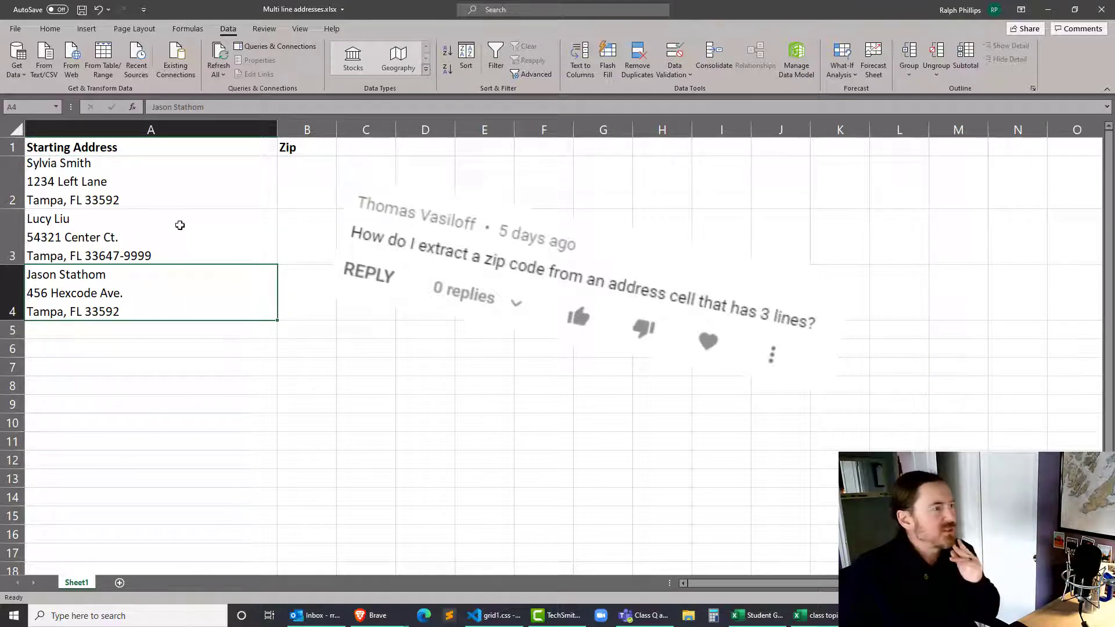
pyautogui.moveTo(159, 180); pyautogui.dragTo(167, 298)
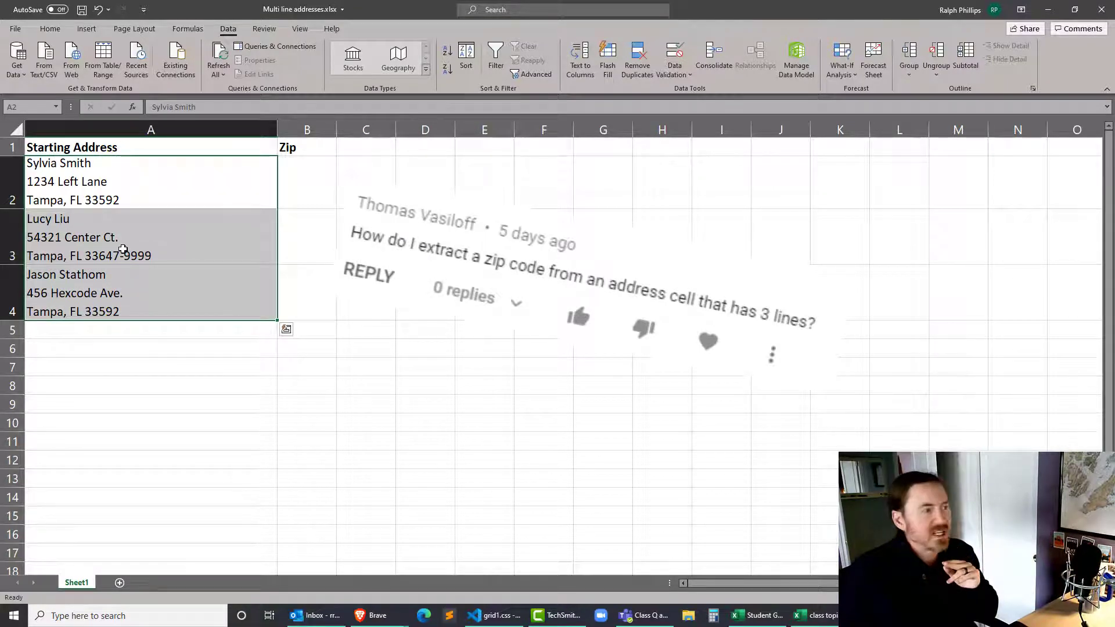
pyautogui.click(173, 299)
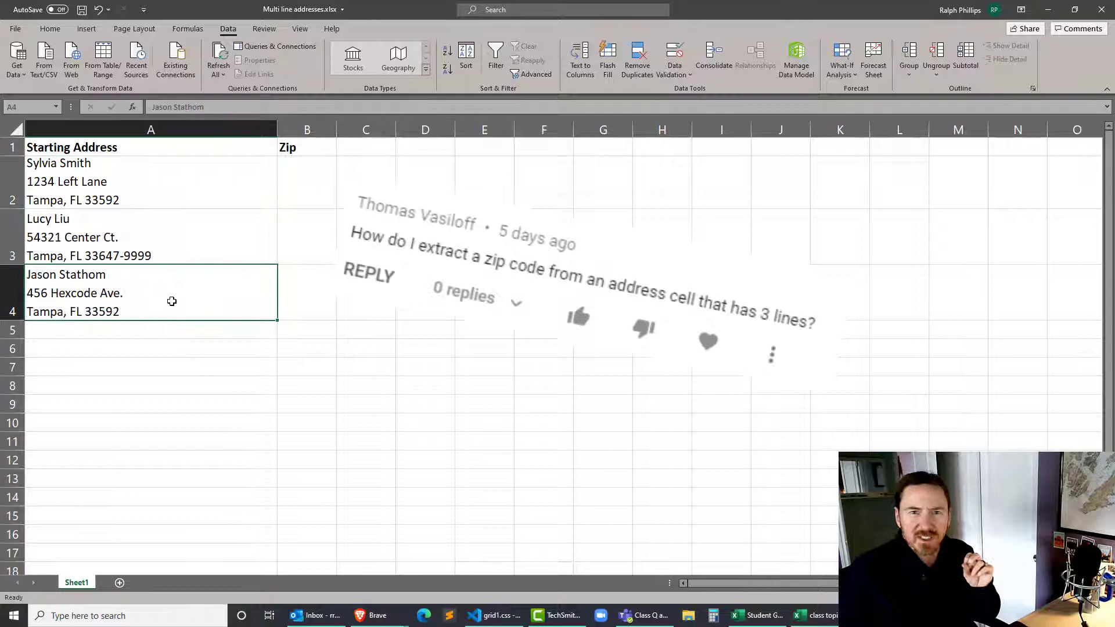
pyautogui.click(172, 239)
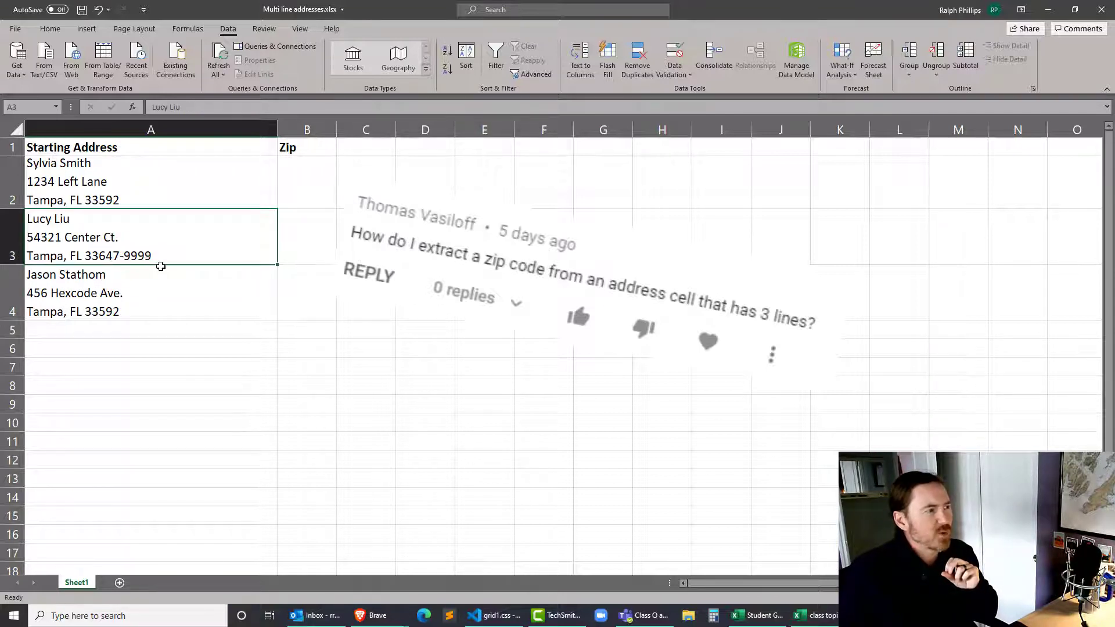
pyautogui.click(174, 299)
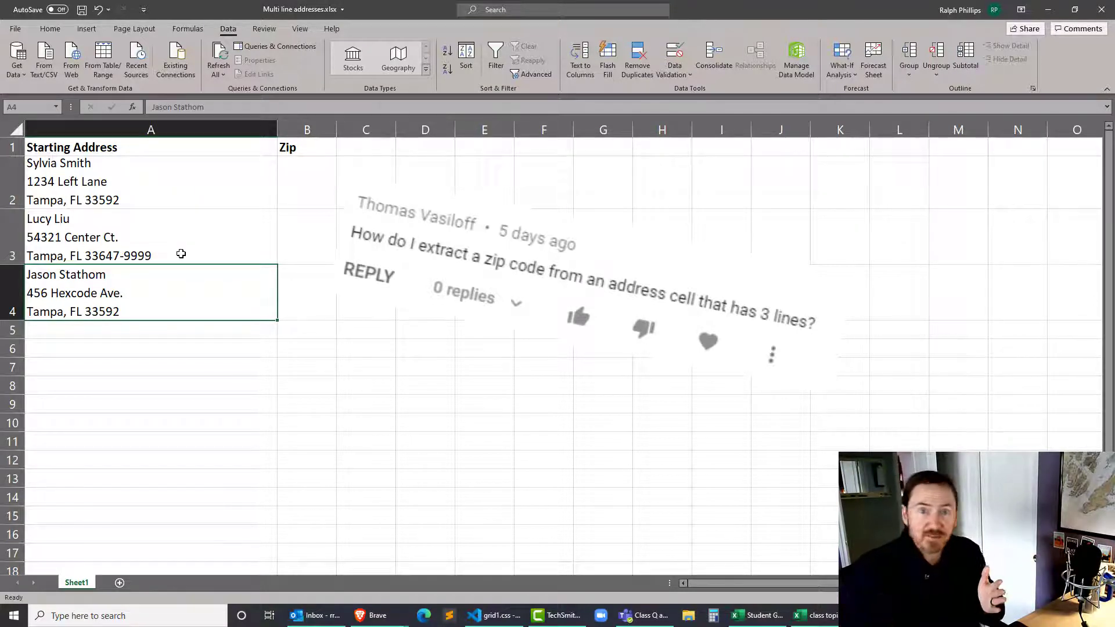
pyautogui.moveTo(64, 177); pyautogui.dragTo(96, 297)
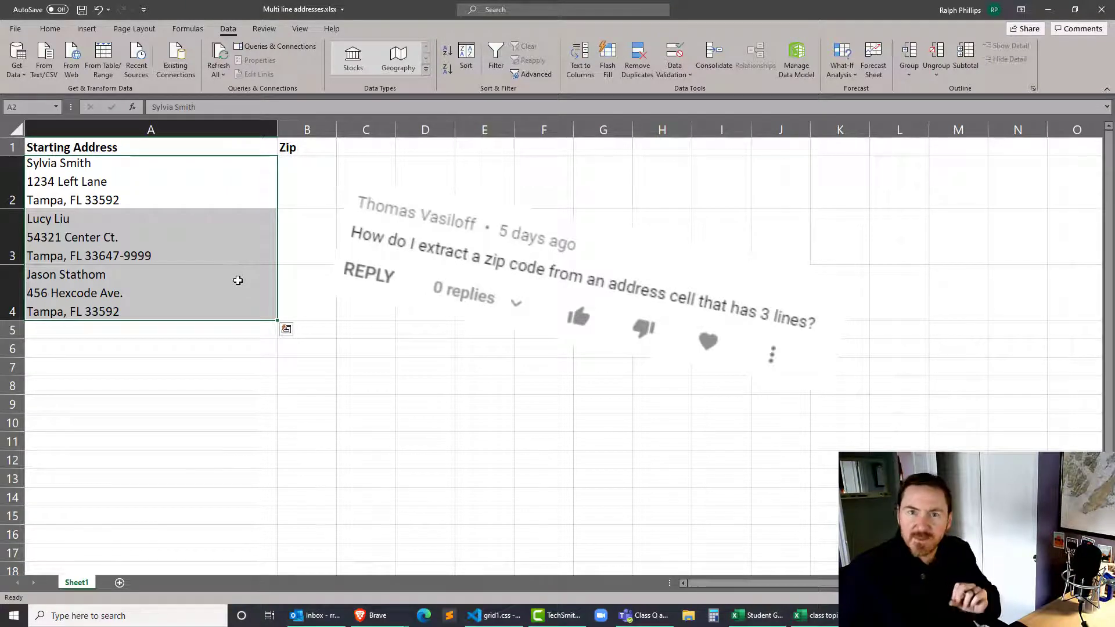
# Enter the example zip 33592 in B2 and Flash Fill the remaining zips.
pyautogui.click(307, 249)
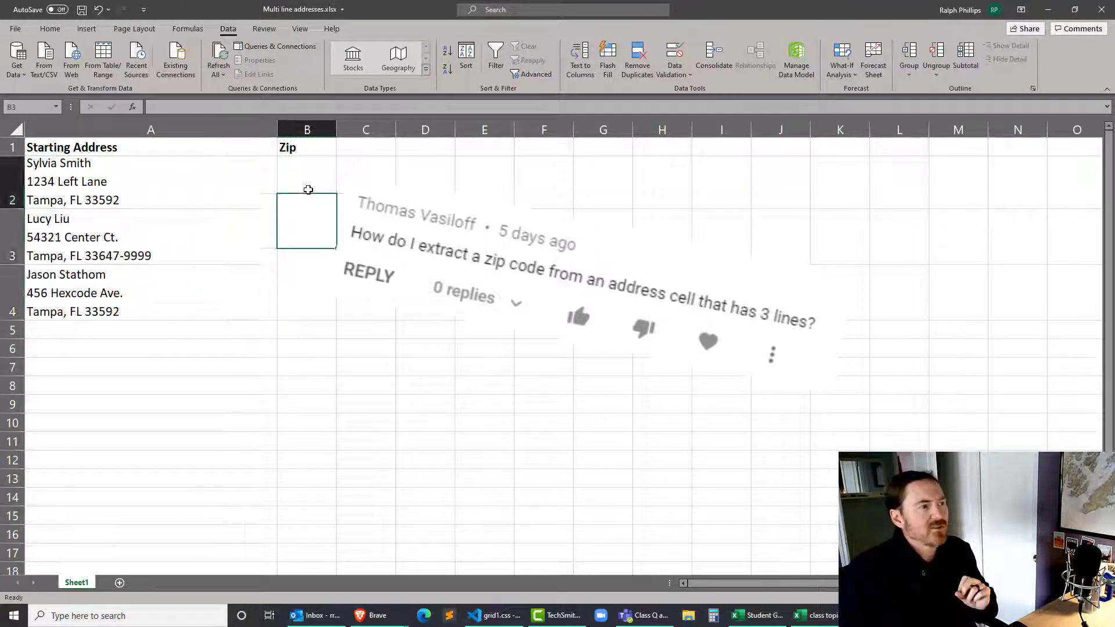
pyautogui.click(308, 190)
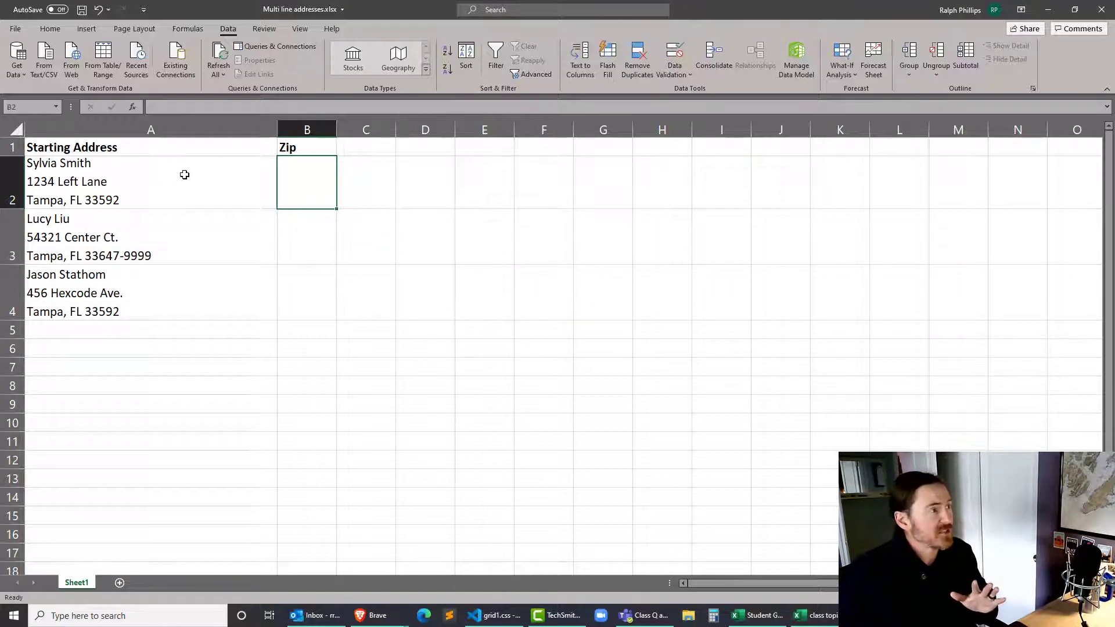
pyautogui.click(311, 236)
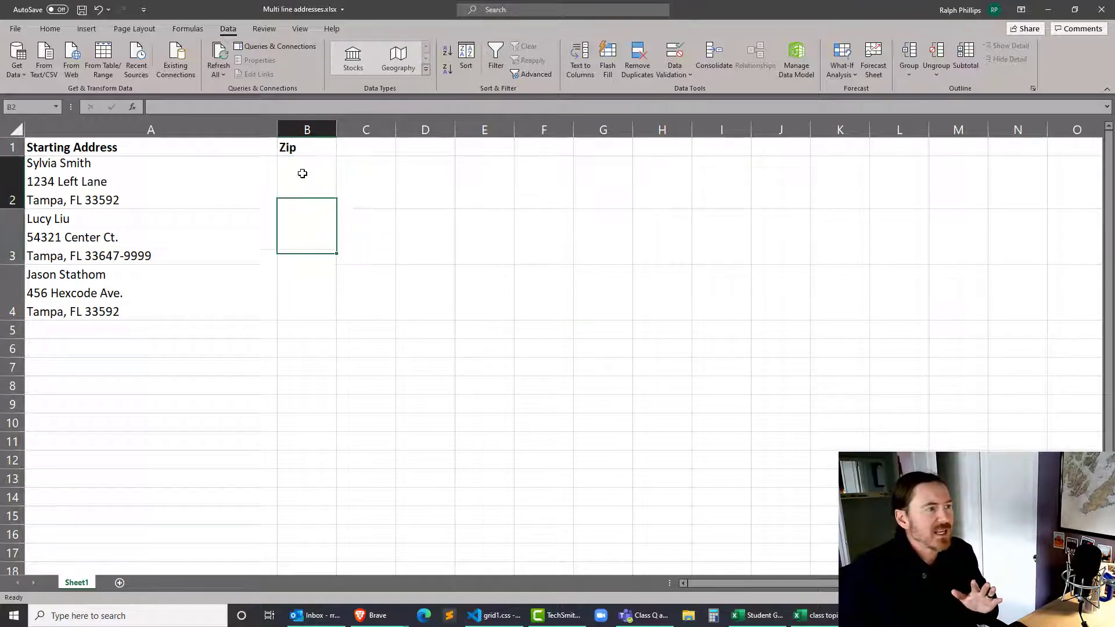
pyautogui.click(301, 171)
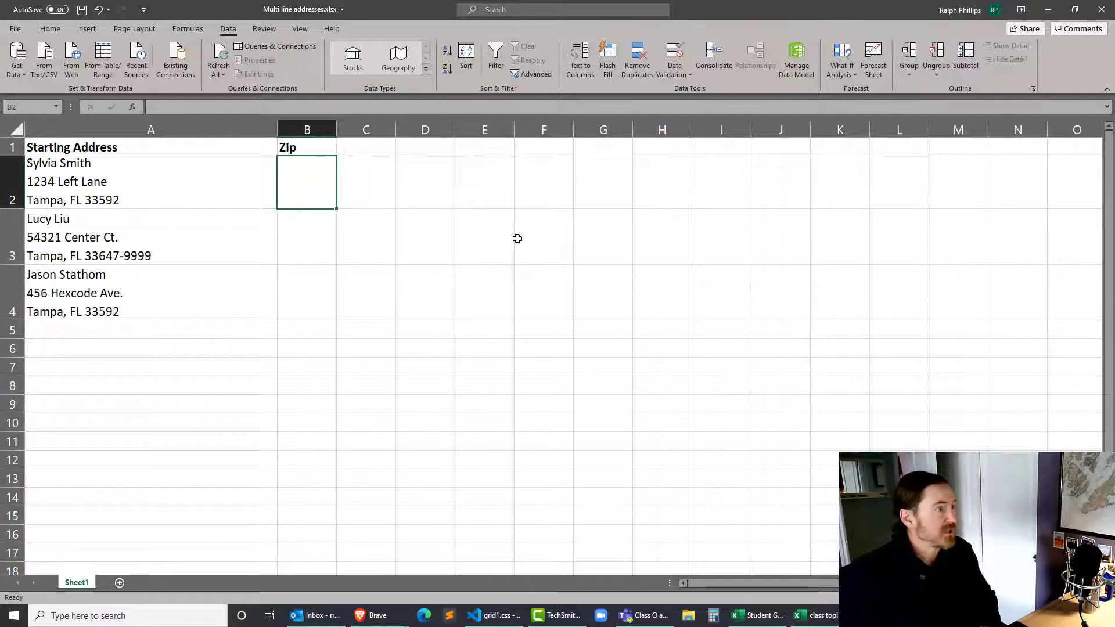
pyautogui.write('3359')
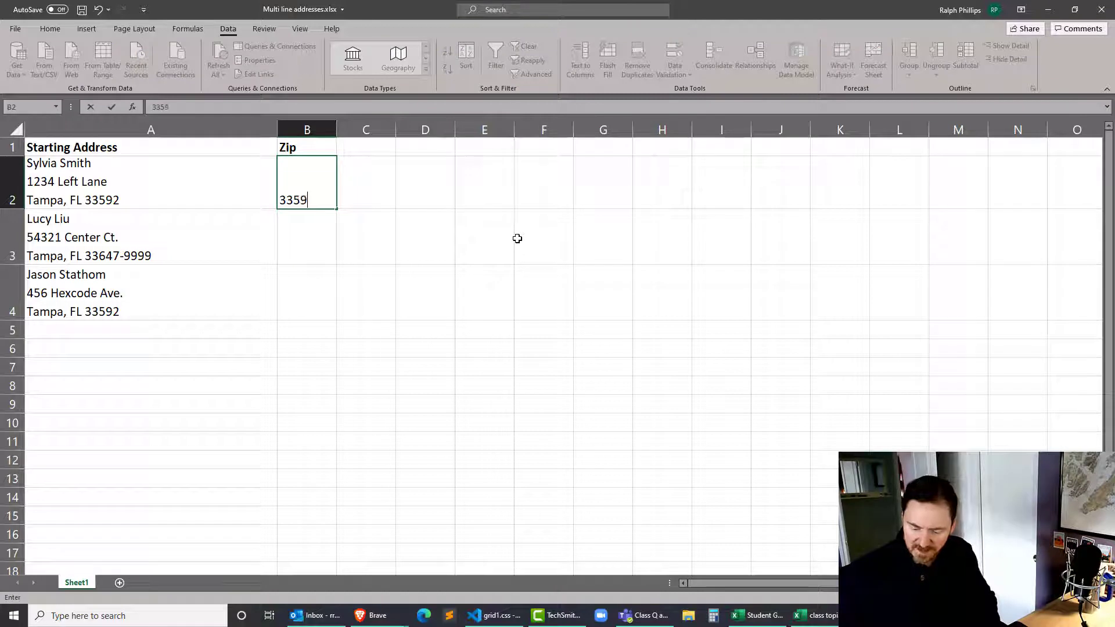
pyautogui.write('2')
pyautogui.press('Return')
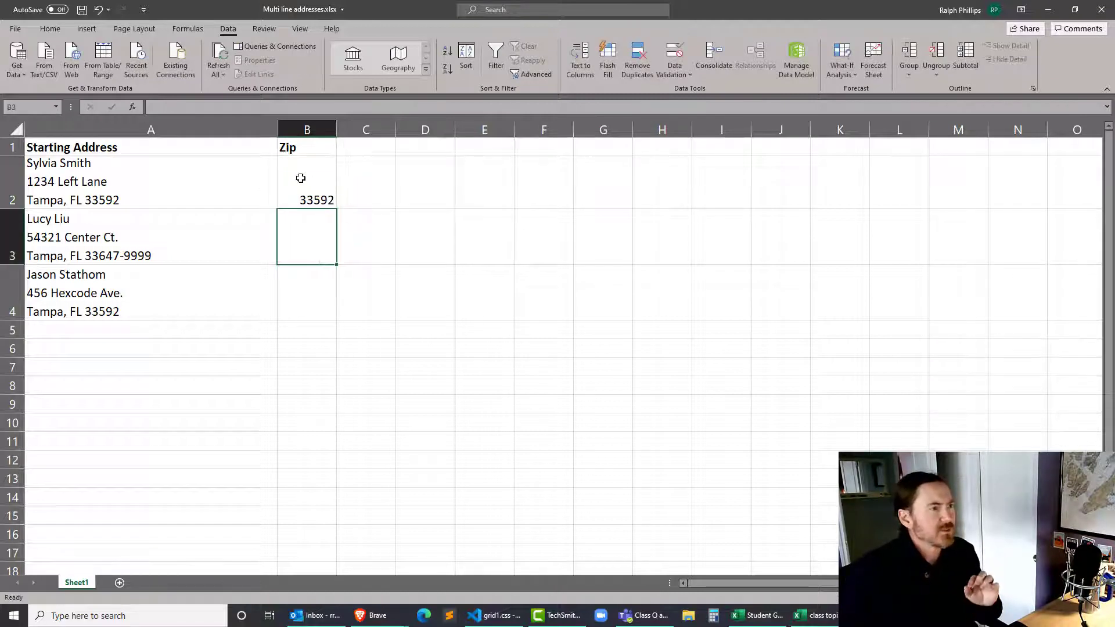
pyautogui.click(299, 179)
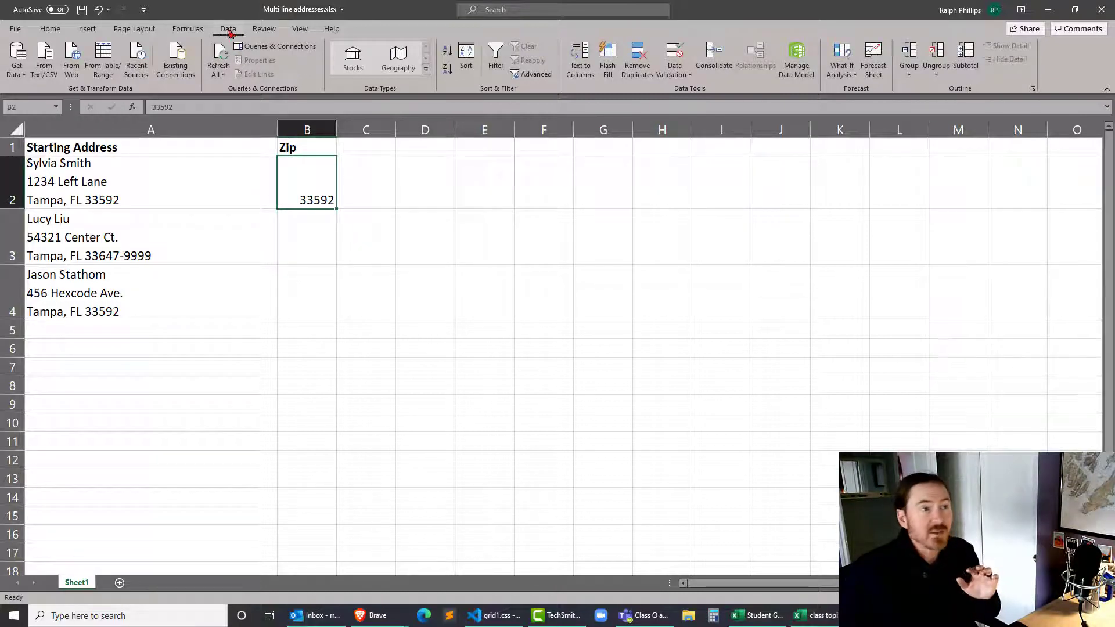
pyautogui.click(606, 59)
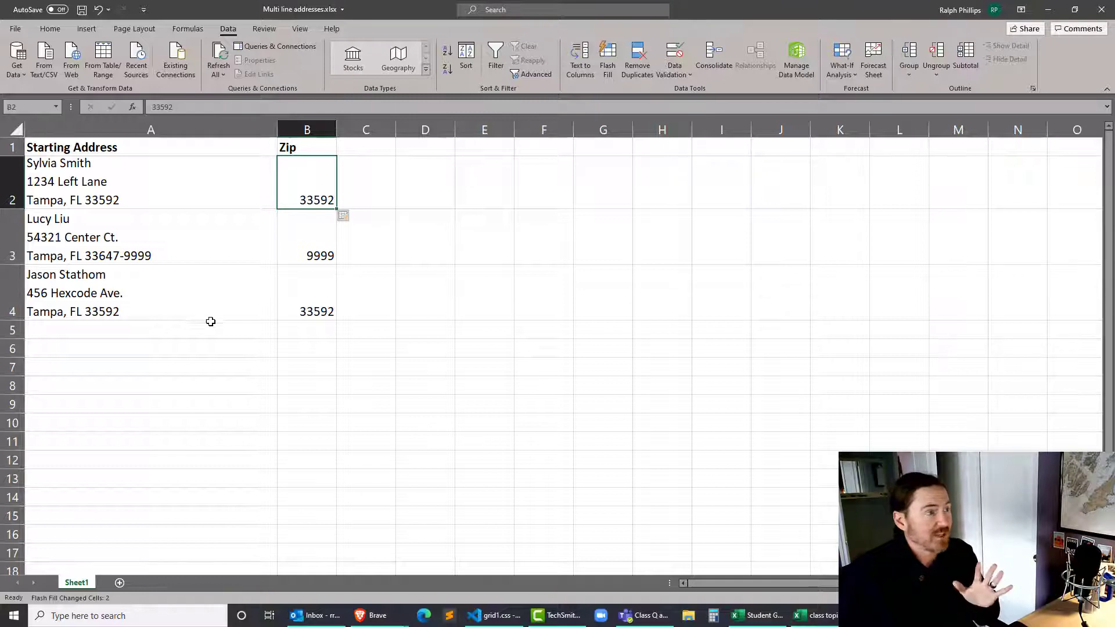
# Check the Flash Fill zips against the addresses, then clear B2:B4.
pyautogui.click(306, 275)
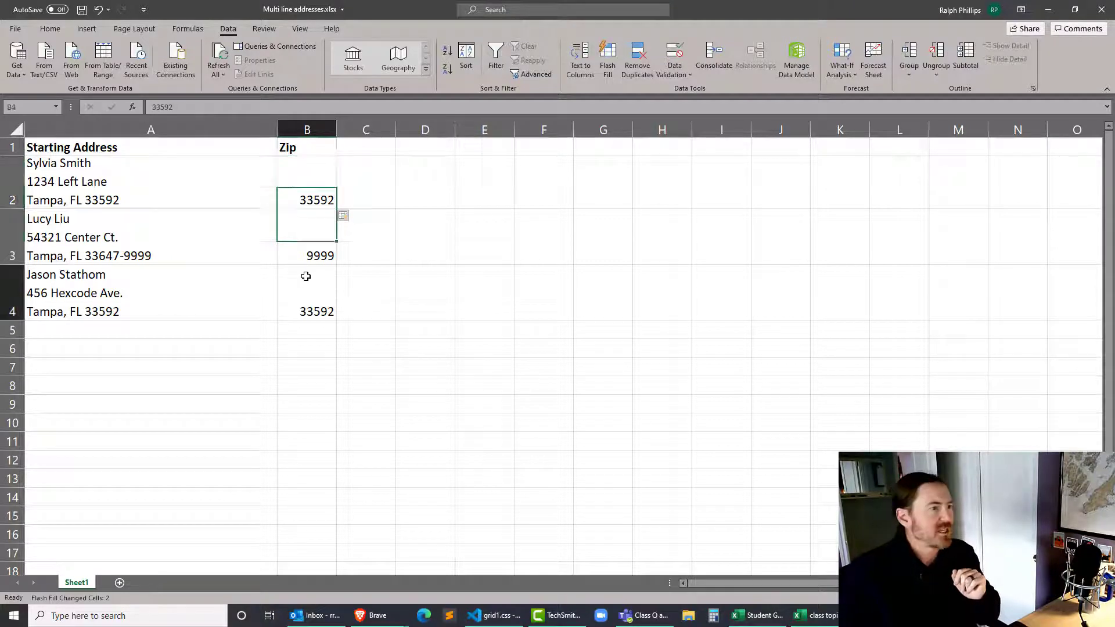
pyautogui.moveTo(297, 186); pyautogui.dragTo(231, 247)
pyautogui.click(187, 251)
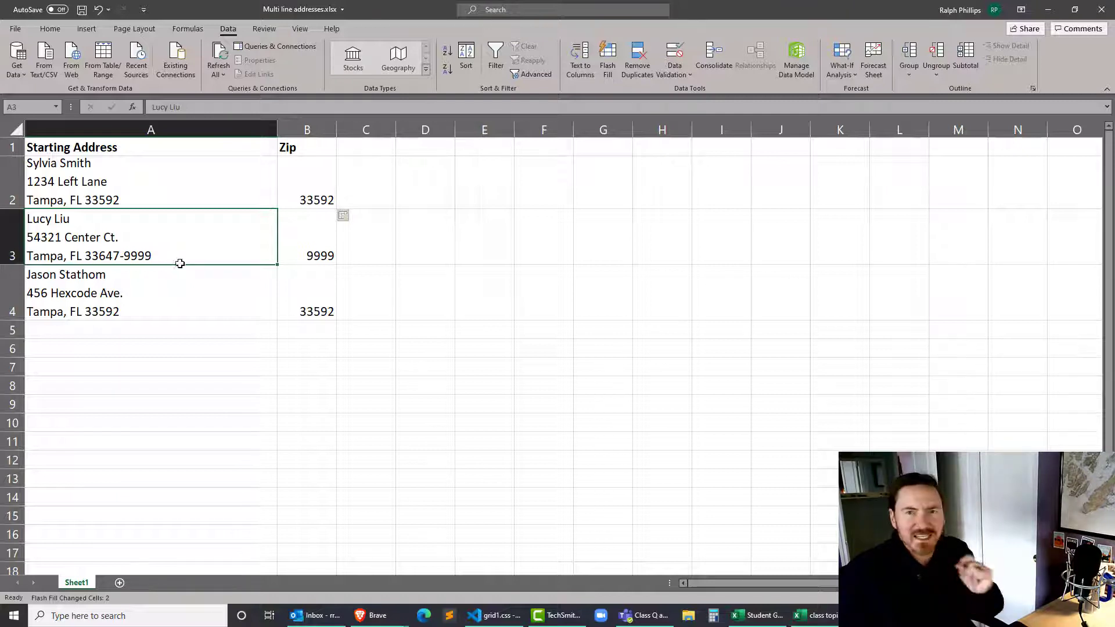
pyautogui.click(333, 306)
pyautogui.moveTo(311, 182); pyautogui.dragTo(292, 313)
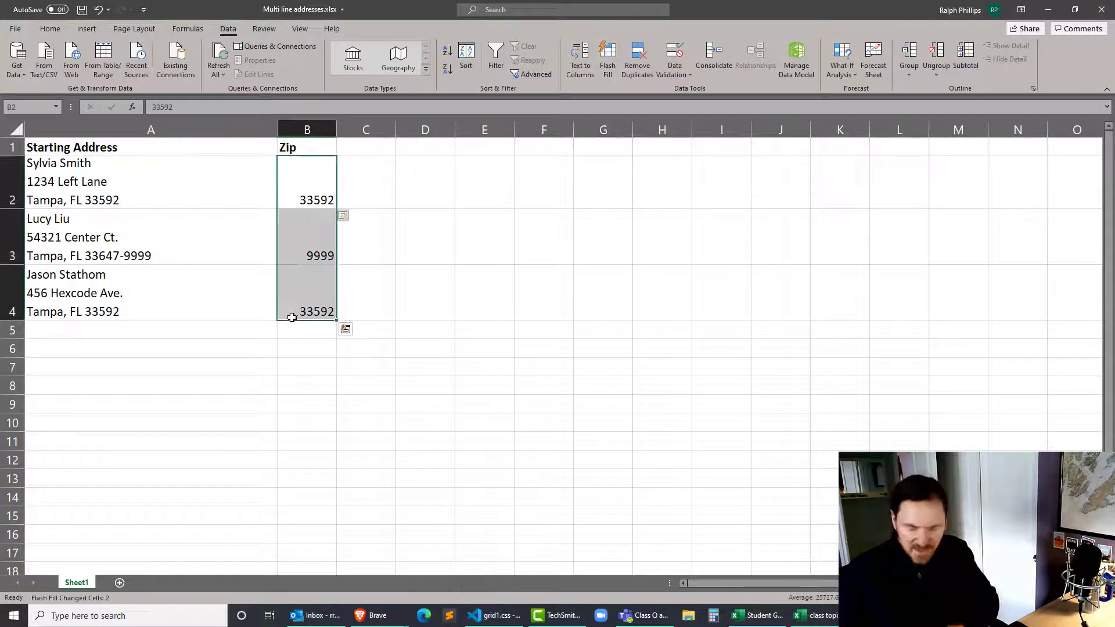
pyautogui.press('Delete')
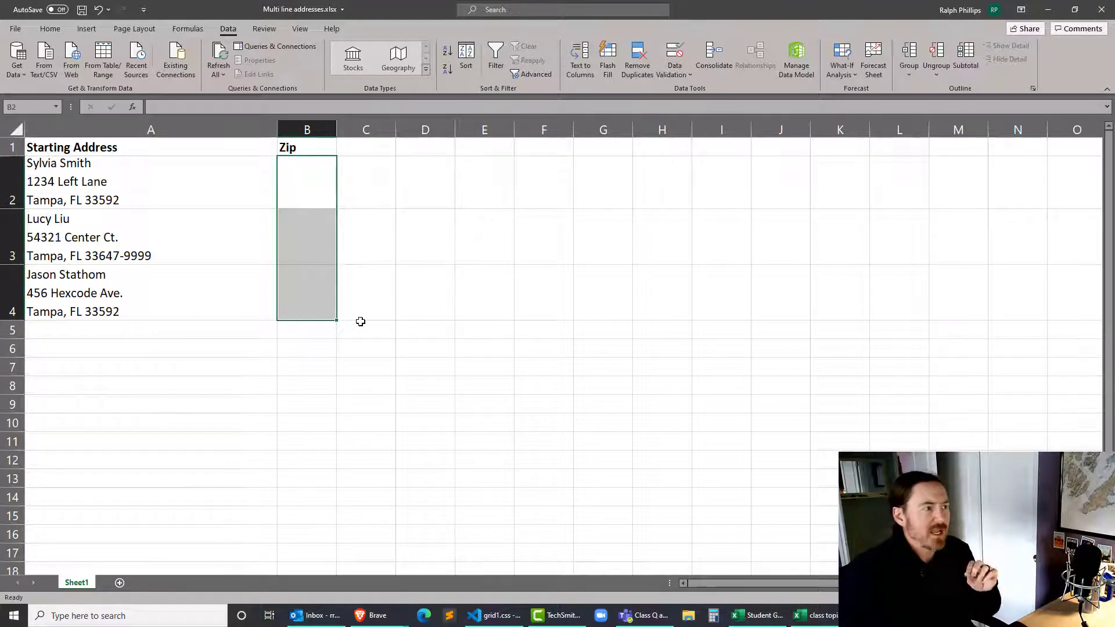
# Enter =RIGHT(A2,5) in B2 to grab the last five characters.
pyautogui.click(306, 186)
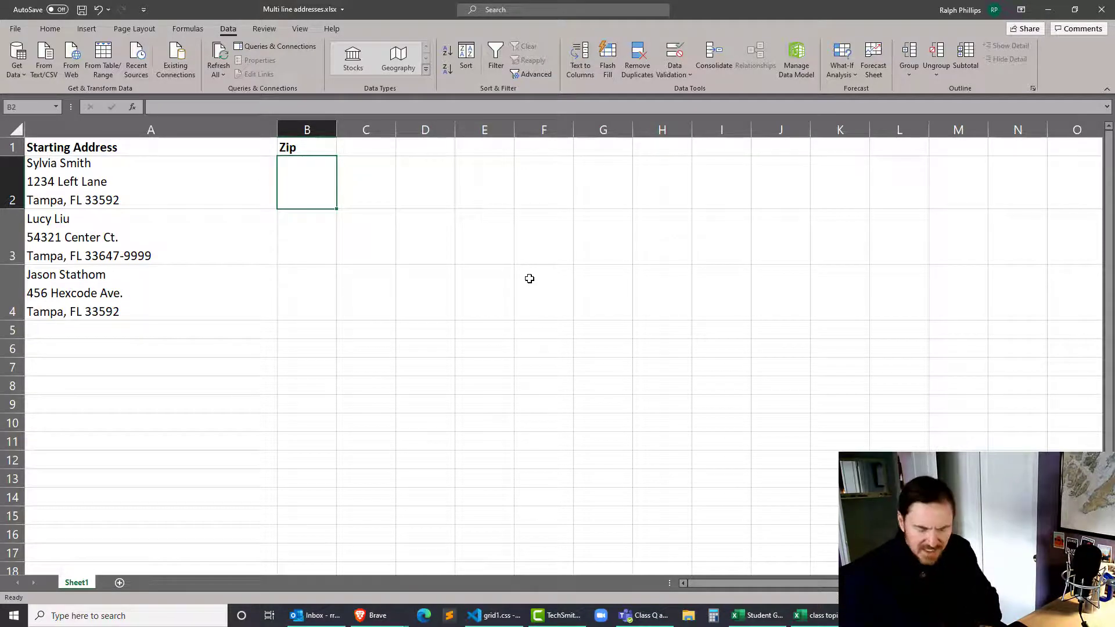
pyautogui.write('=')
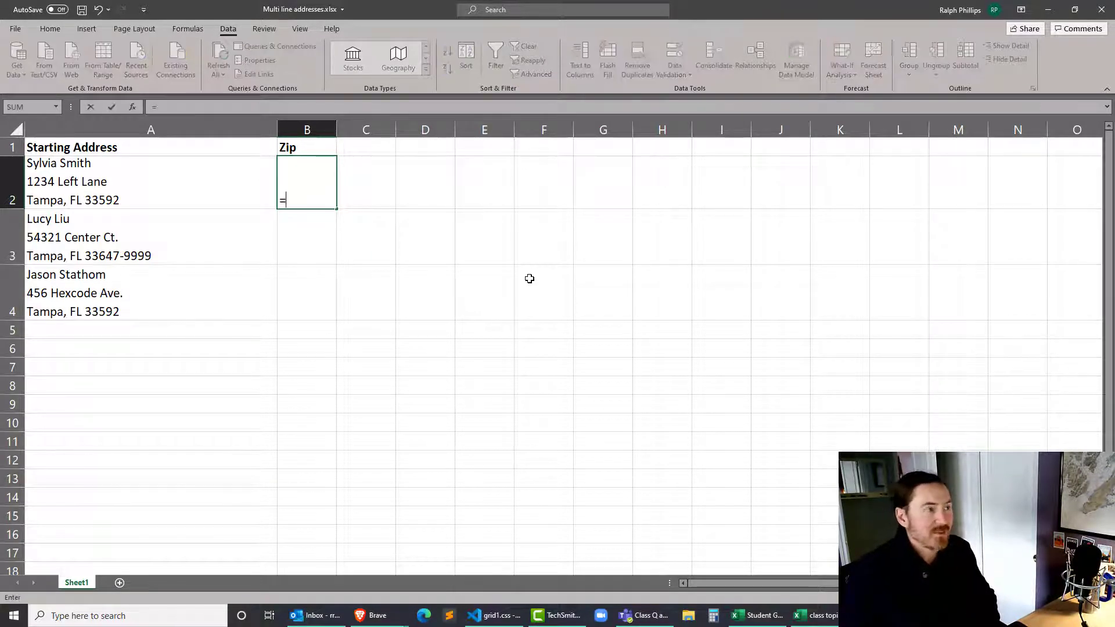
pyautogui.write('right(')
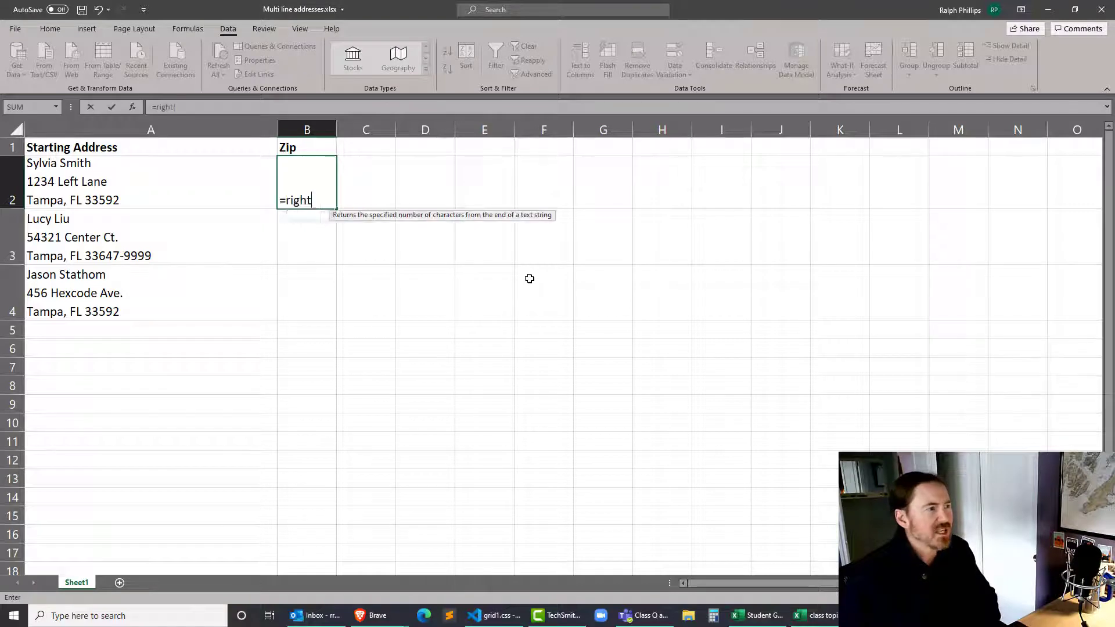
pyautogui.click(157, 193)
pyautogui.write(',5)')
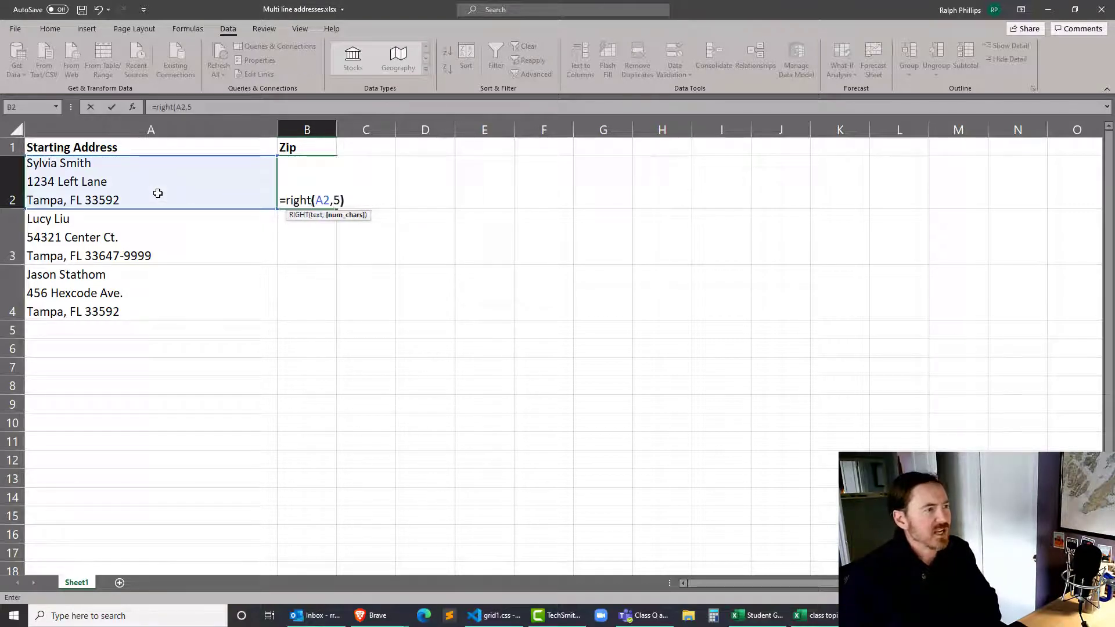
pyautogui.press('Return')
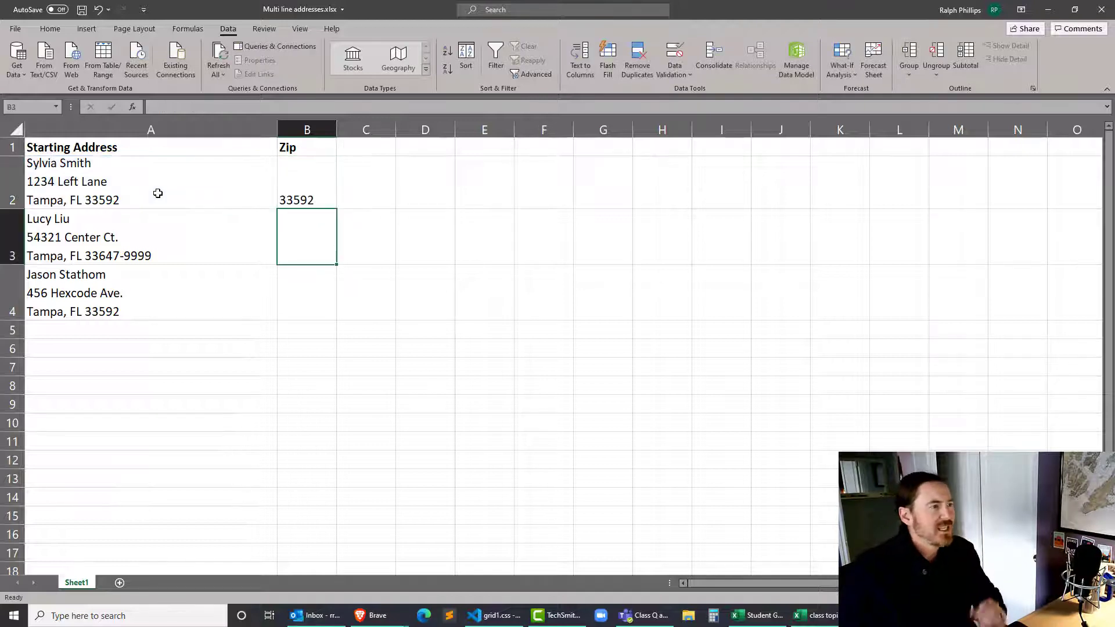
# Fill the RIGHT formula down to B4, compare with the longer zip, then clear it.
pyautogui.click(307, 184)
pyautogui.moveTo(335, 210); pyautogui.dragTo(341, 322)
pyautogui.click(153, 249)
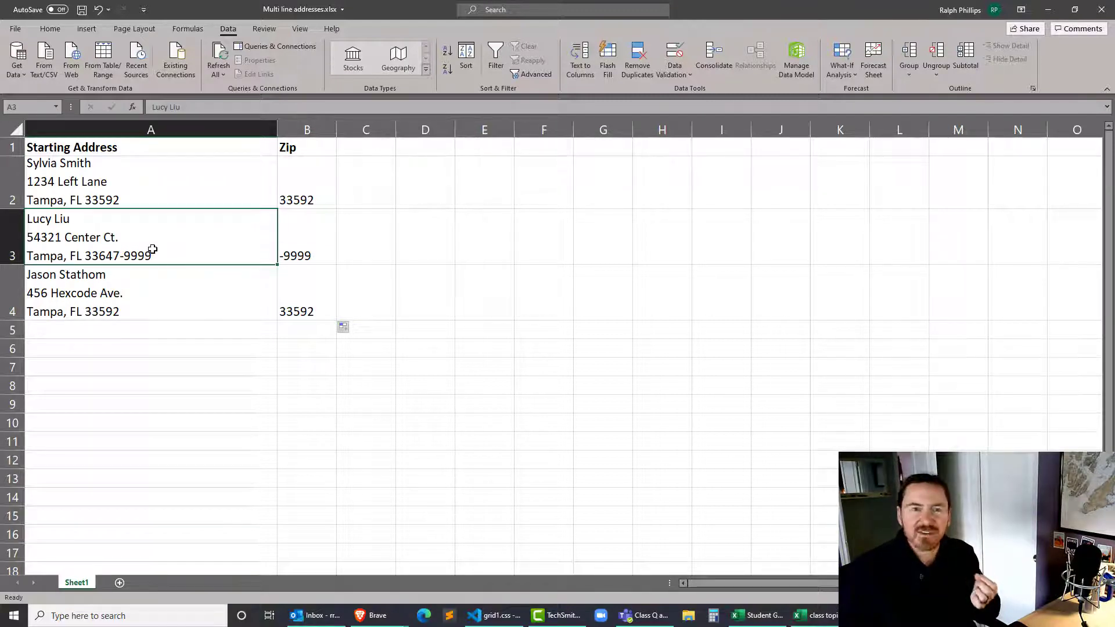
pyautogui.moveTo(293, 194); pyautogui.dragTo(303, 300)
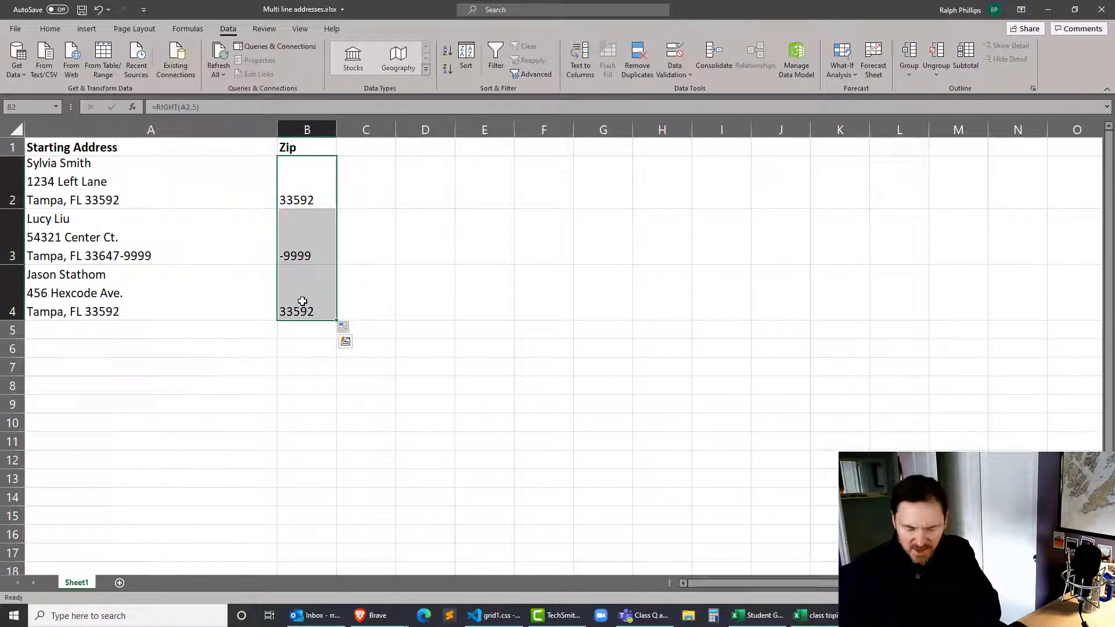
pyautogui.press('Delete')
pyautogui.click(301, 180)
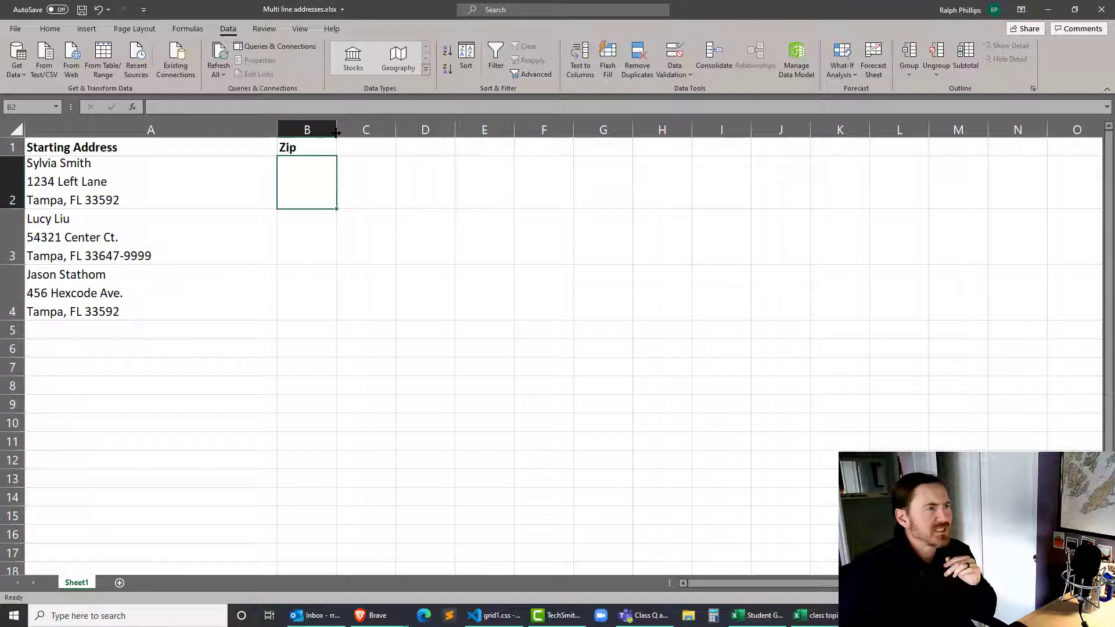
# Widen column B to 39.43 and re-examine the addresses in A2 and A3.
pyautogui.moveTo(336, 129); pyautogui.dragTo(568, 129)
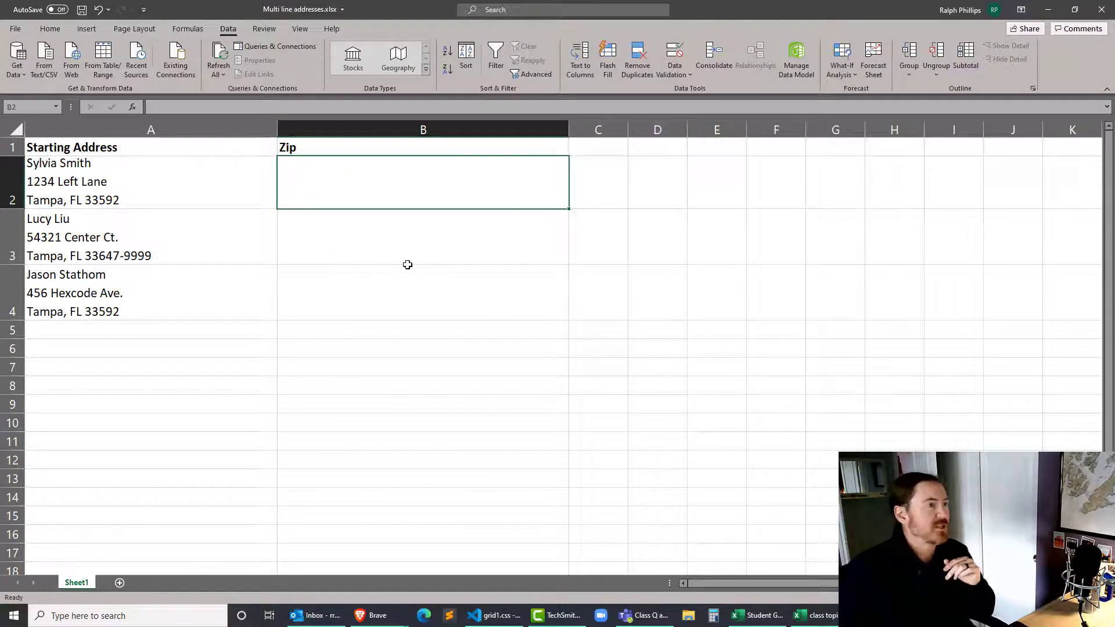
pyautogui.click(361, 284)
pyautogui.click(94, 200)
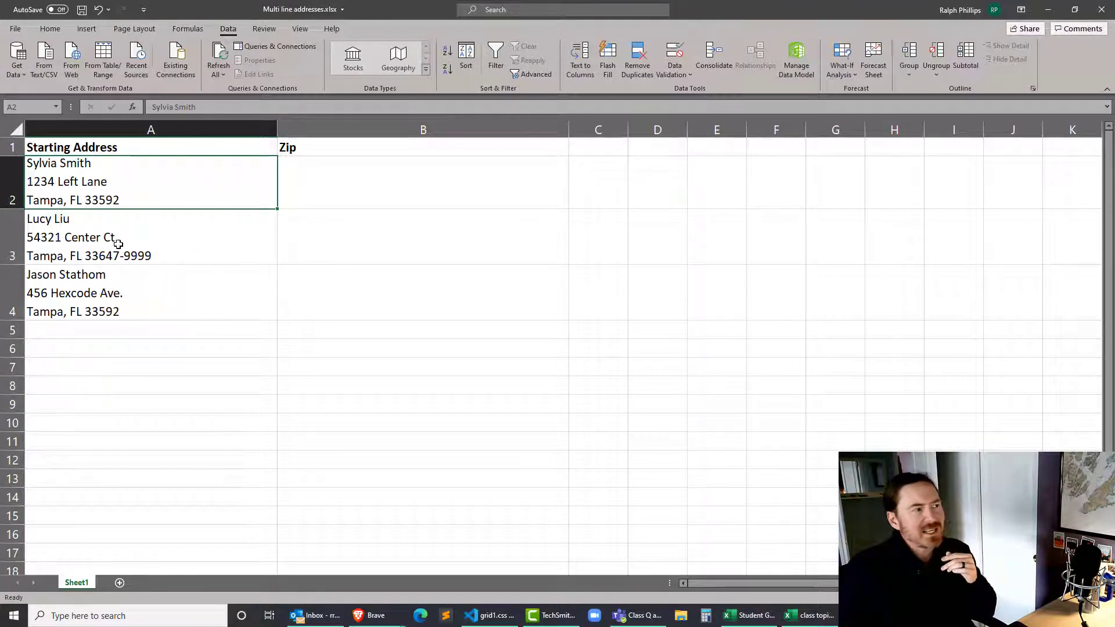
pyautogui.click(74, 221)
pyautogui.click(73, 190)
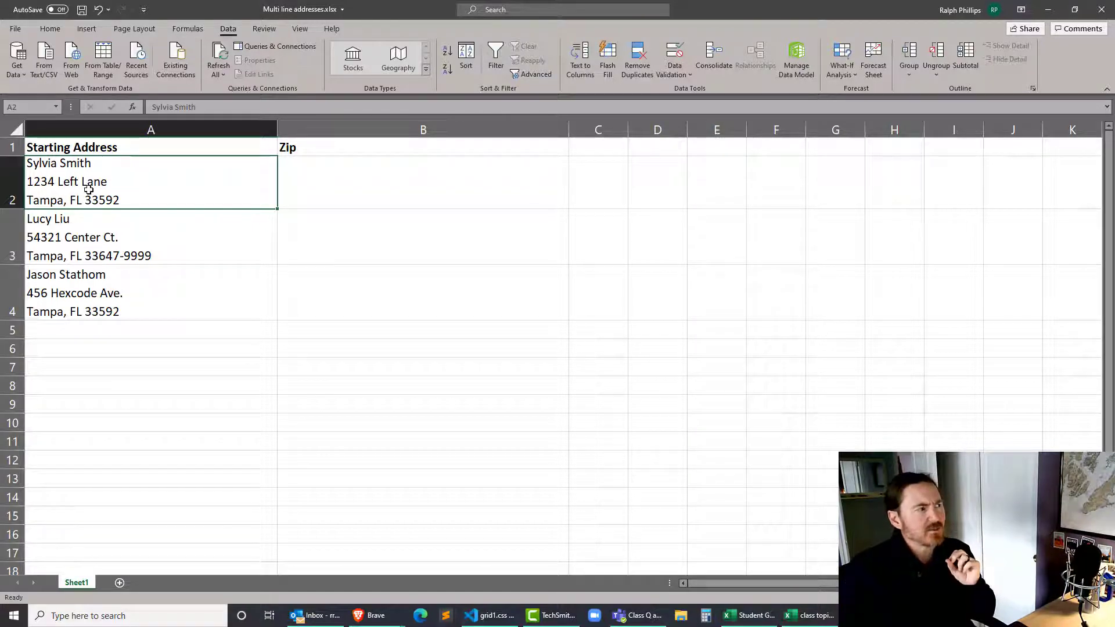
pyautogui.click(64, 222)
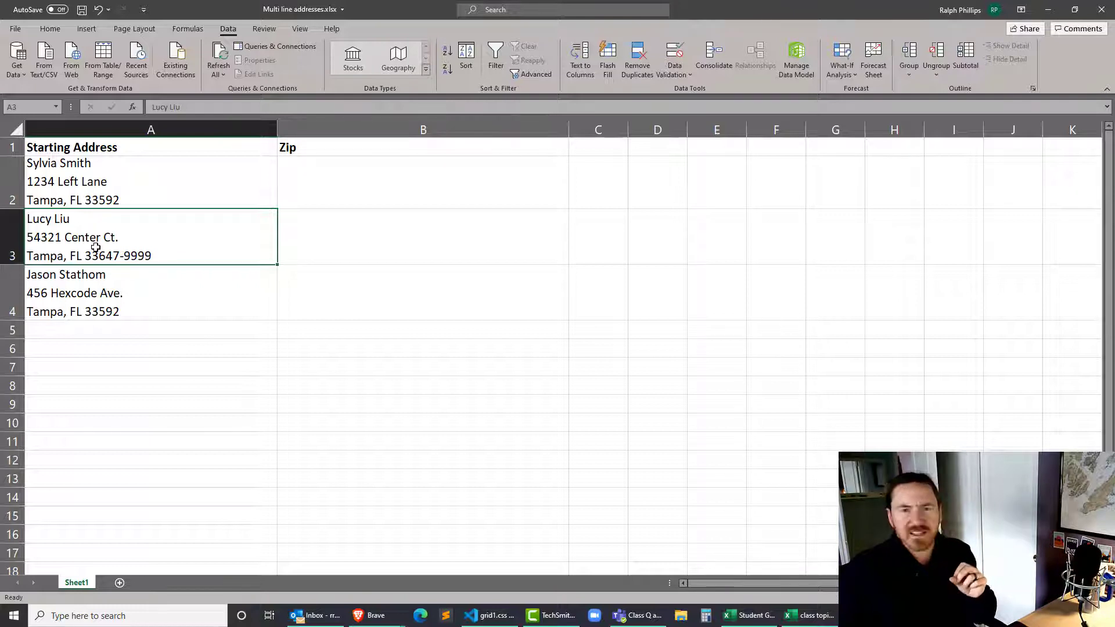
# Type =MID(A2,FIND(",",A2),5) into B2, using A2 for both the text and search arguments.
pyautogui.click(400, 255)
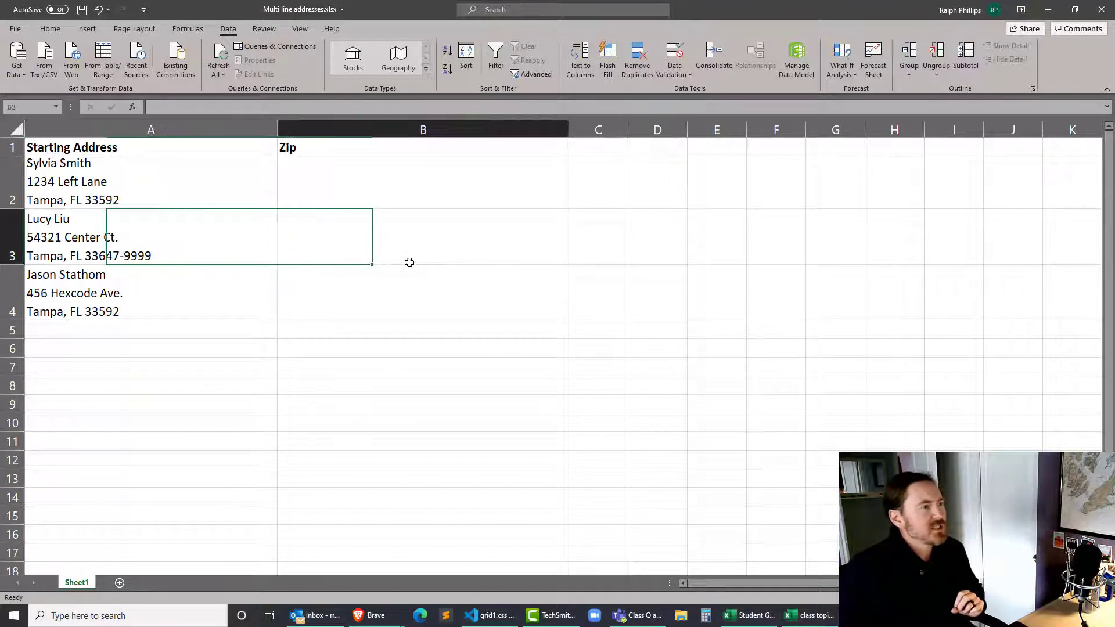
pyautogui.click(398, 177)
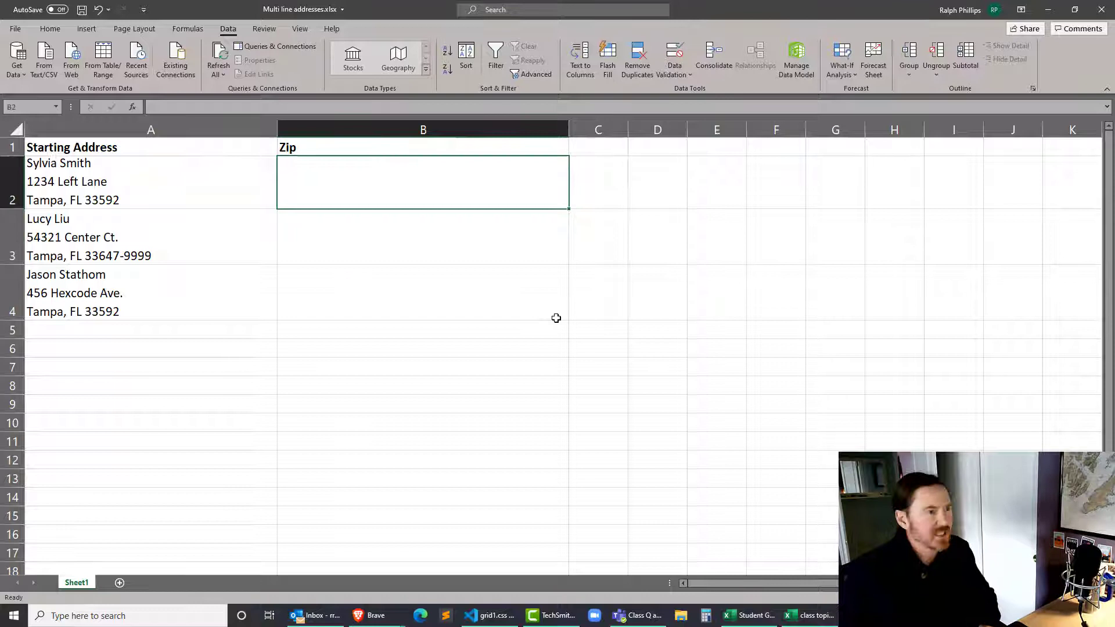
pyautogui.write('=mid(')
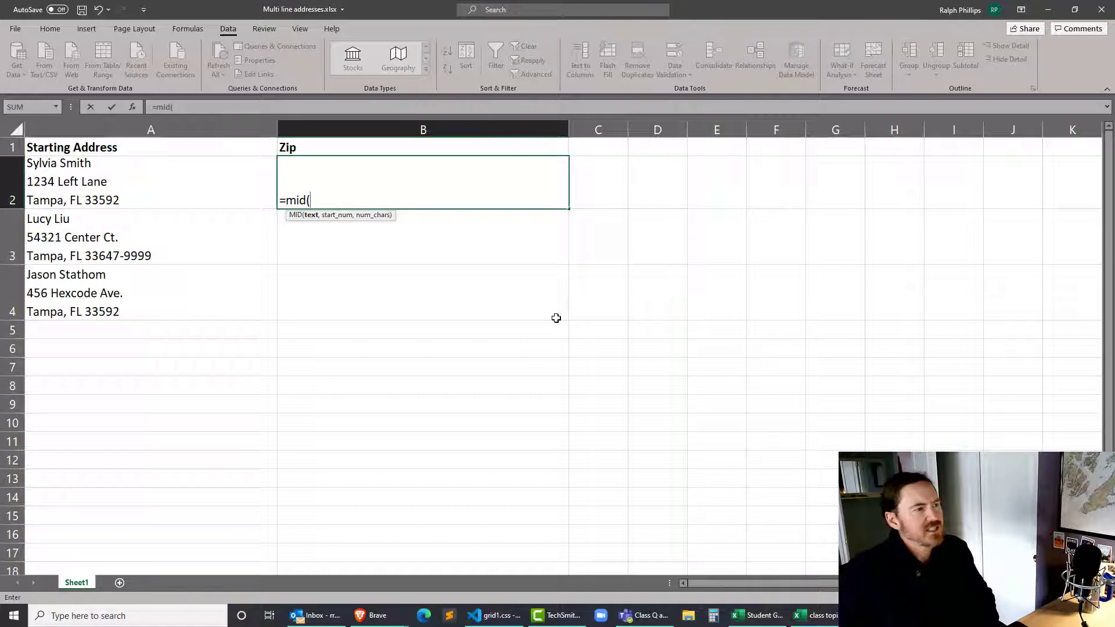
pyautogui.click(155, 195)
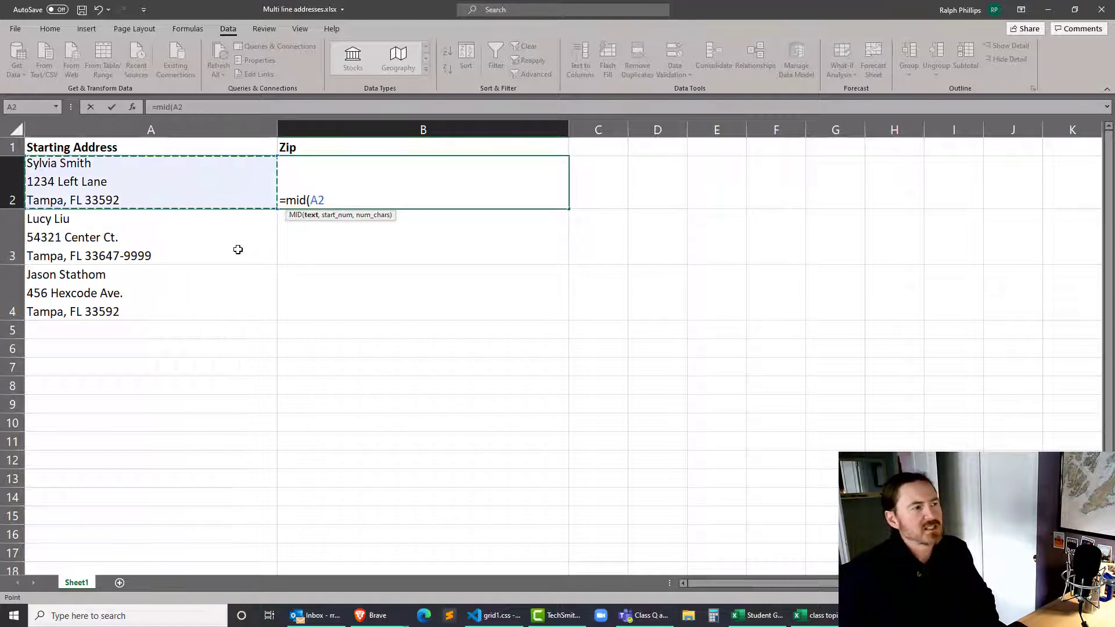
pyautogui.write(',')
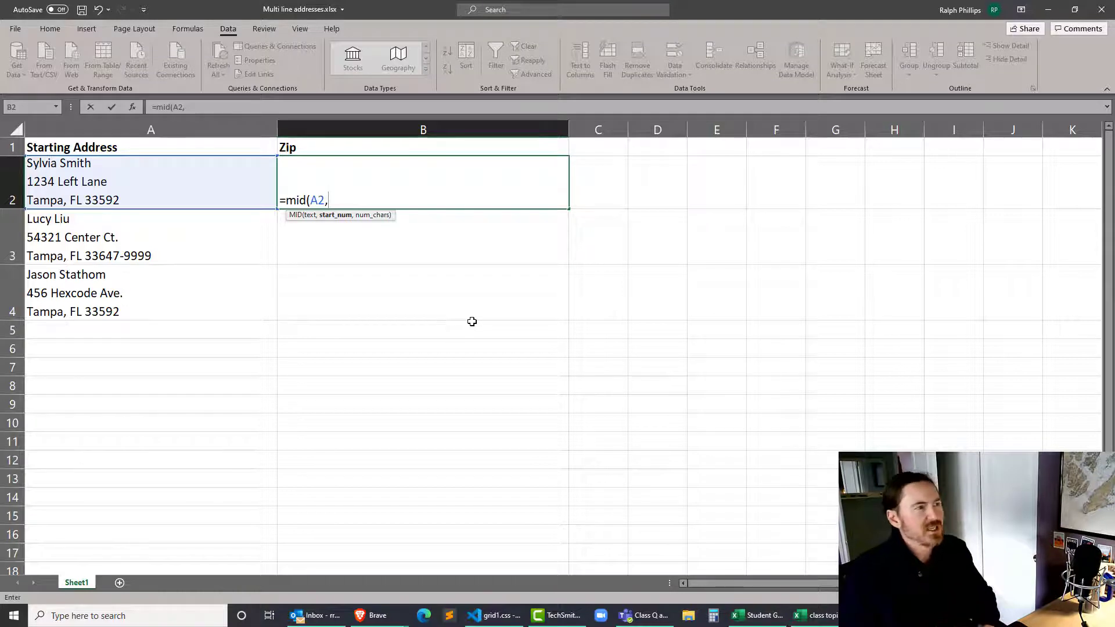
pyautogui.write('find(')
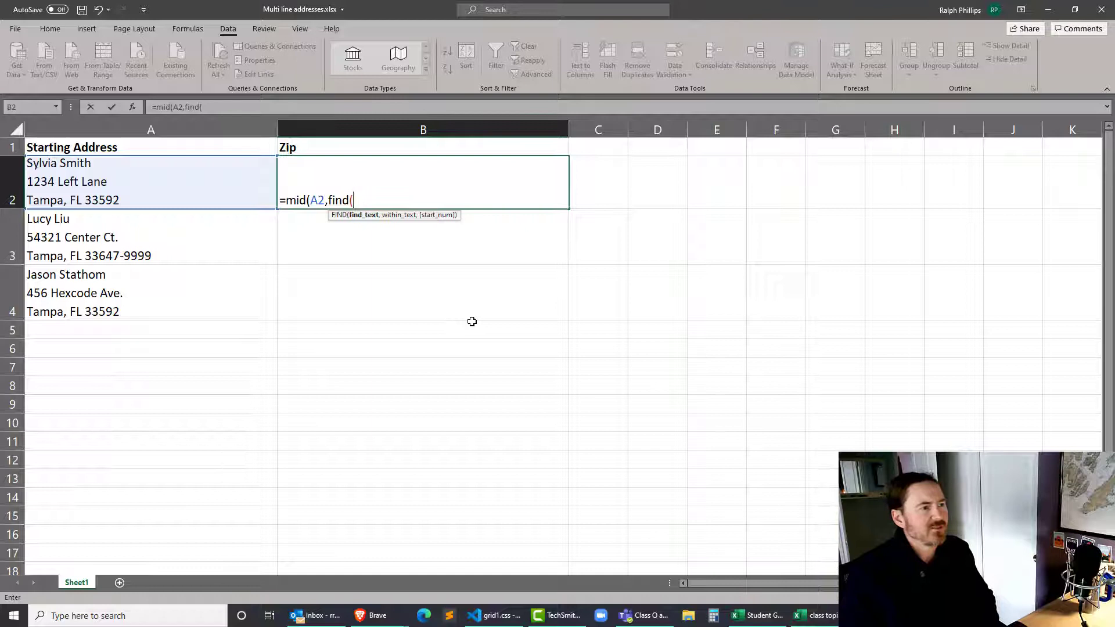
pyautogui.write('","')
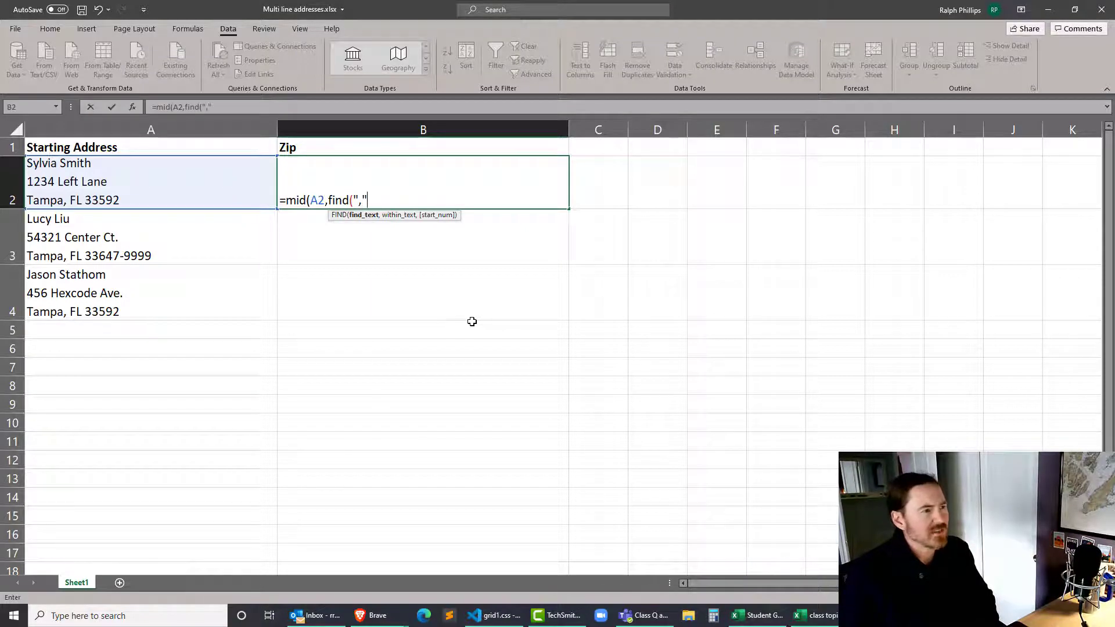
pyautogui.write(',",')
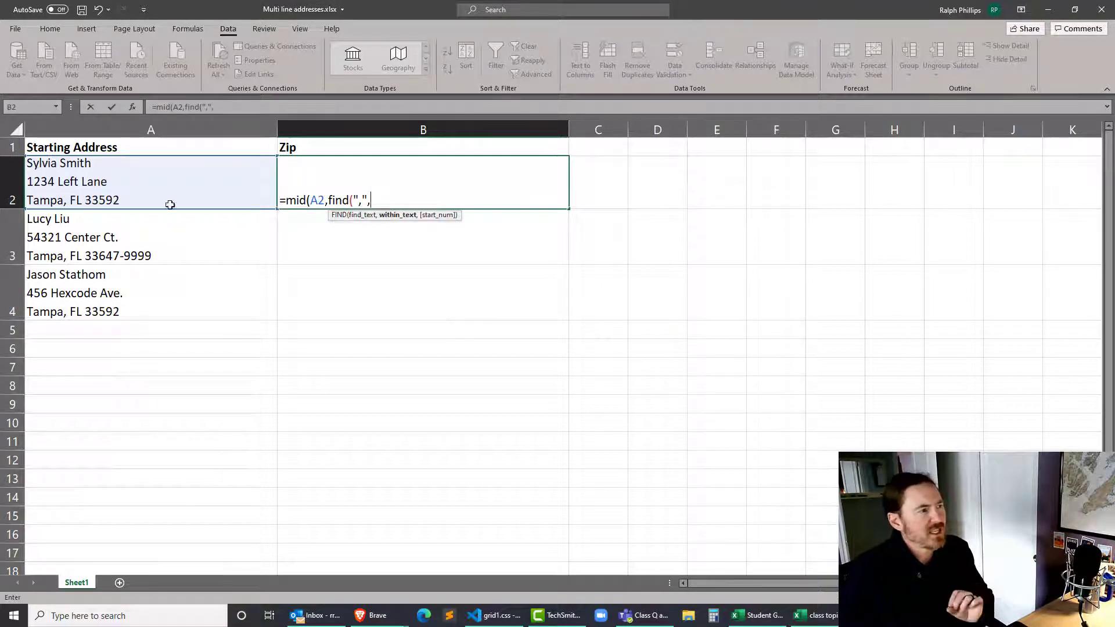
pyautogui.click(148, 194)
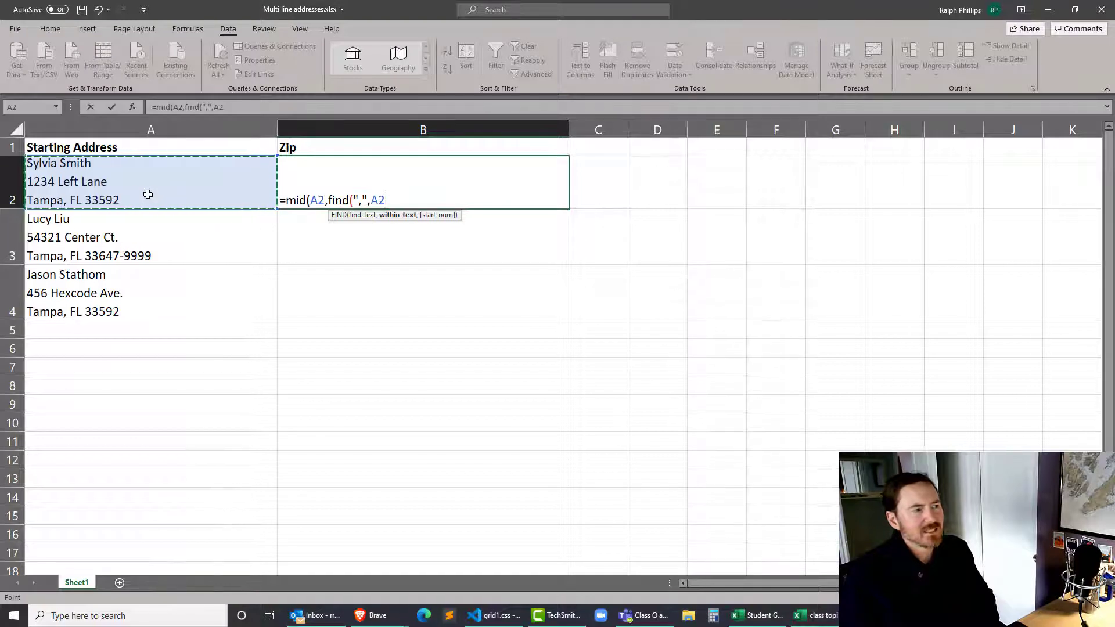
pyautogui.write(')')
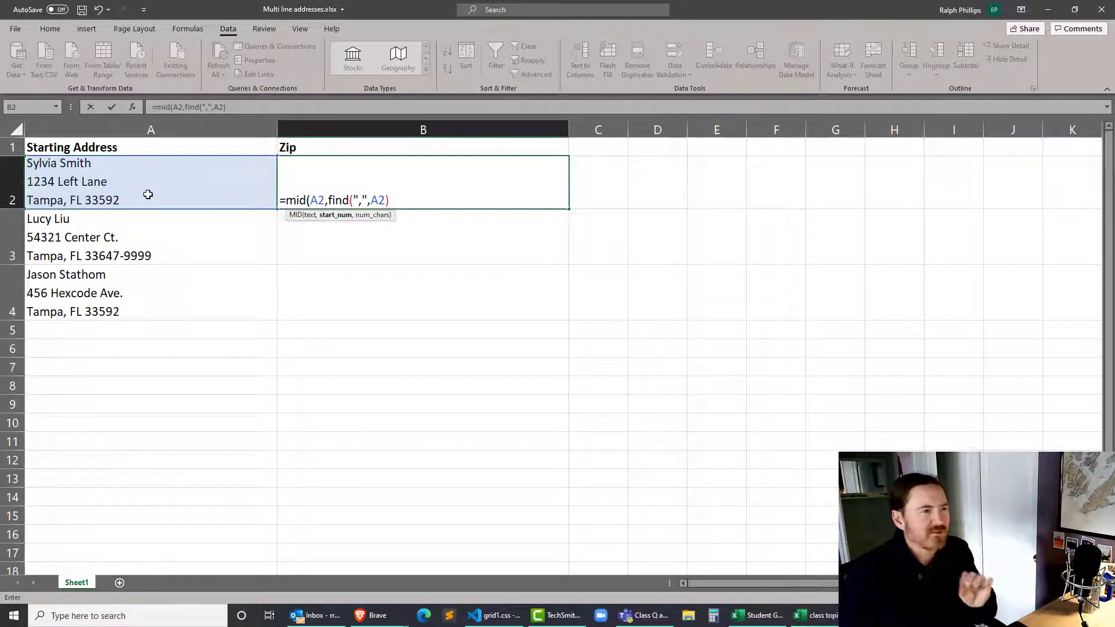
pyautogui.write(',5')
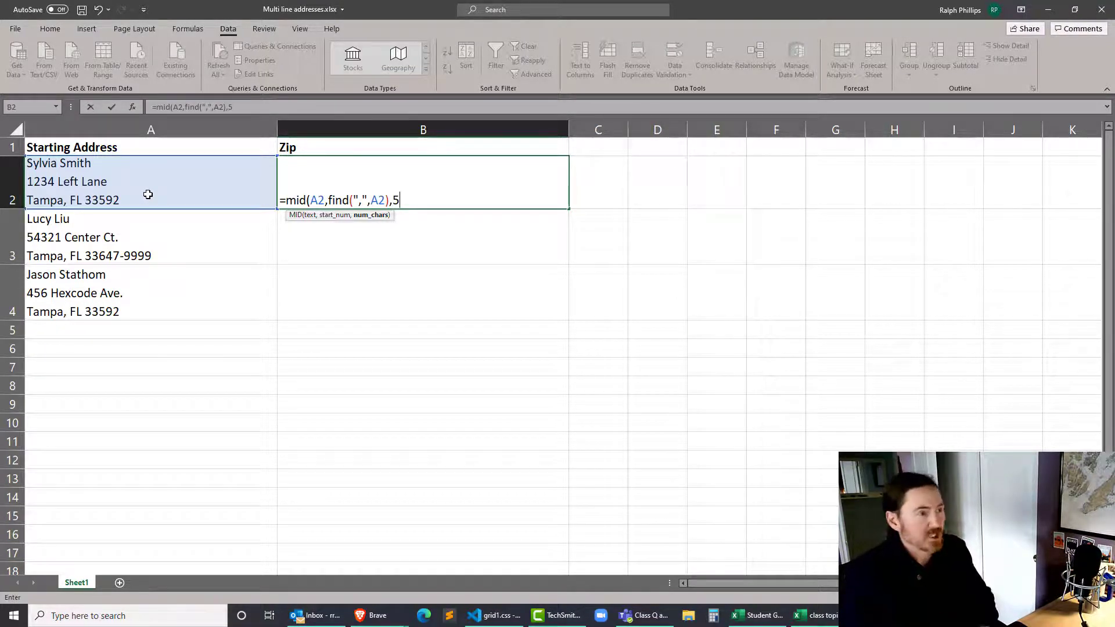
# Commit B2's MID/FIND formula and fill it down to B4, each showing ", FL".
pyautogui.write(')')
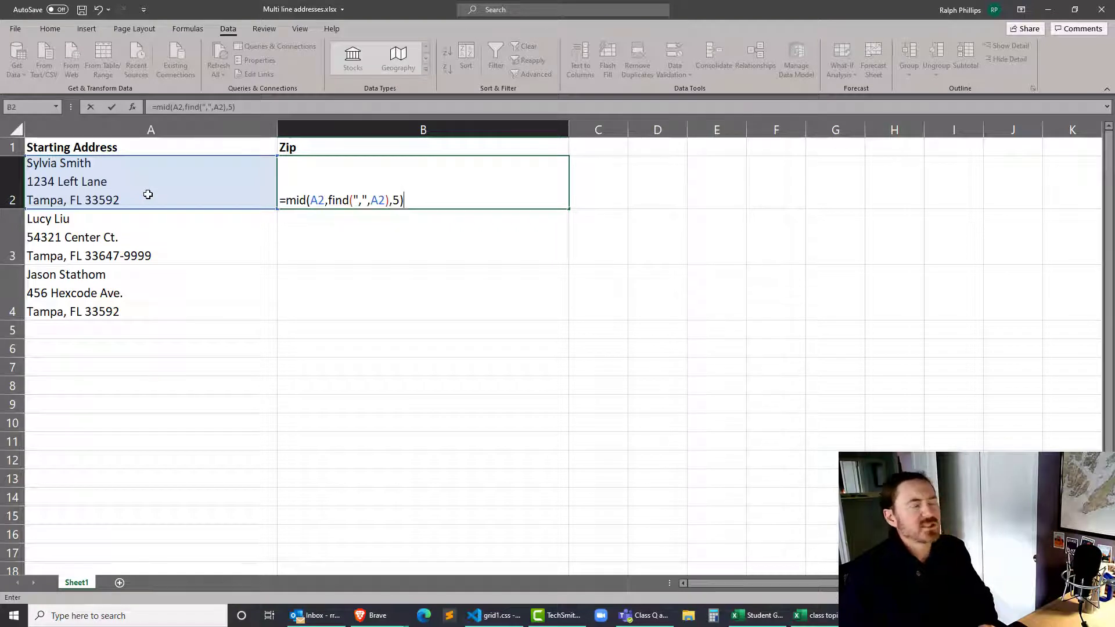
pyautogui.press('Return')
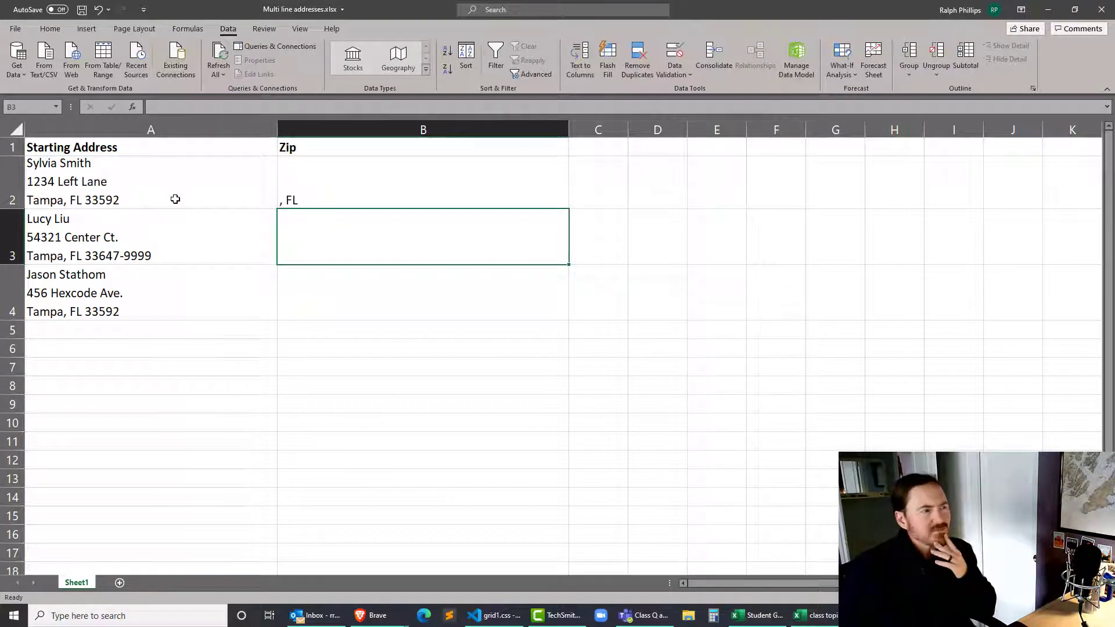
pyautogui.click(445, 194)
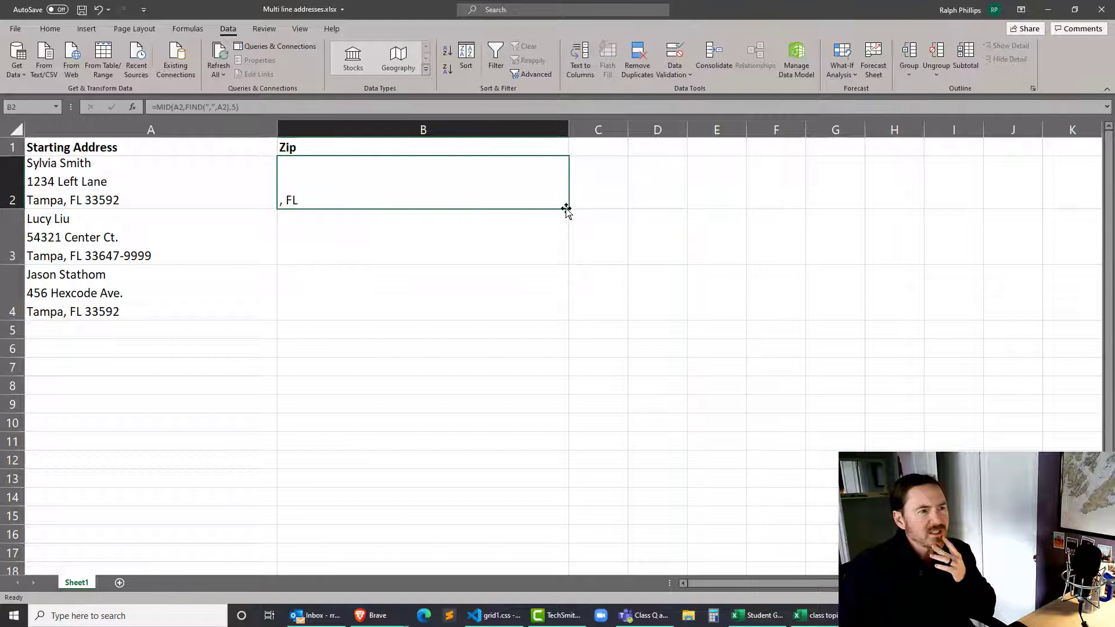
pyautogui.moveTo(569, 208); pyautogui.dragTo(572, 321)
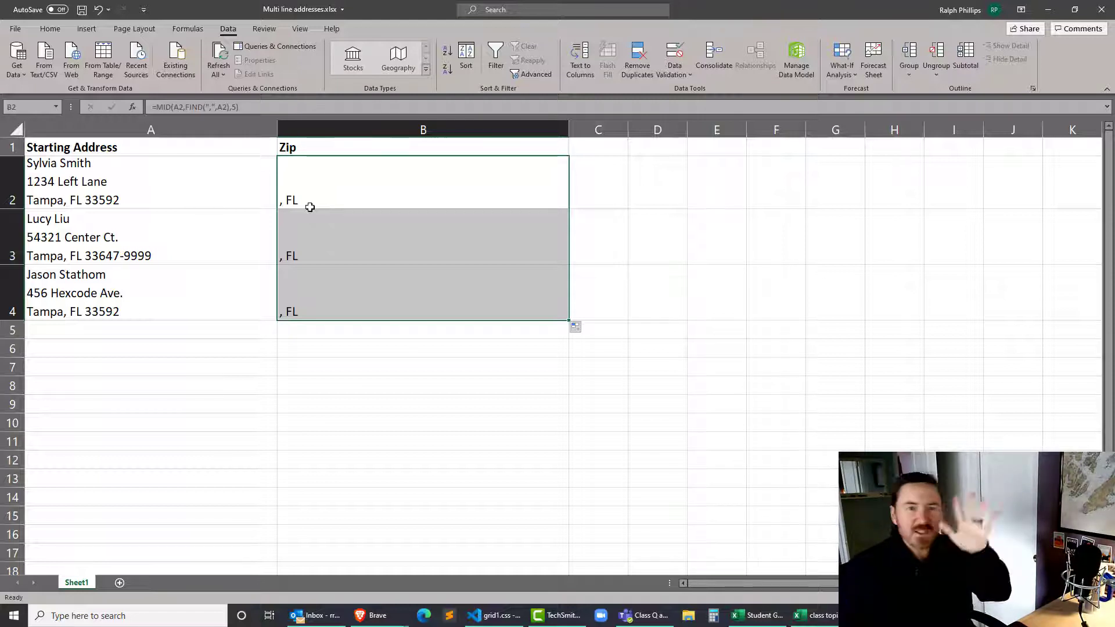
# Add +4 after FIND in B2's formula and fill it down to B4.
pyautogui.click(345, 197)
pyautogui.doubleClick(346, 197)
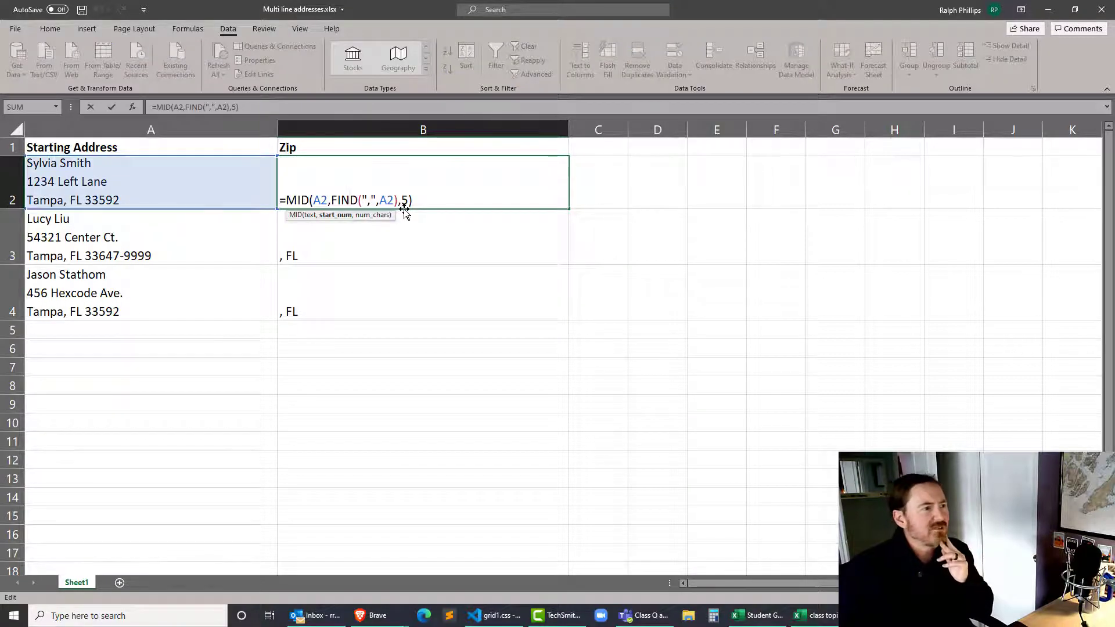
pyautogui.moveTo(330, 200); pyautogui.dragTo(401, 201)
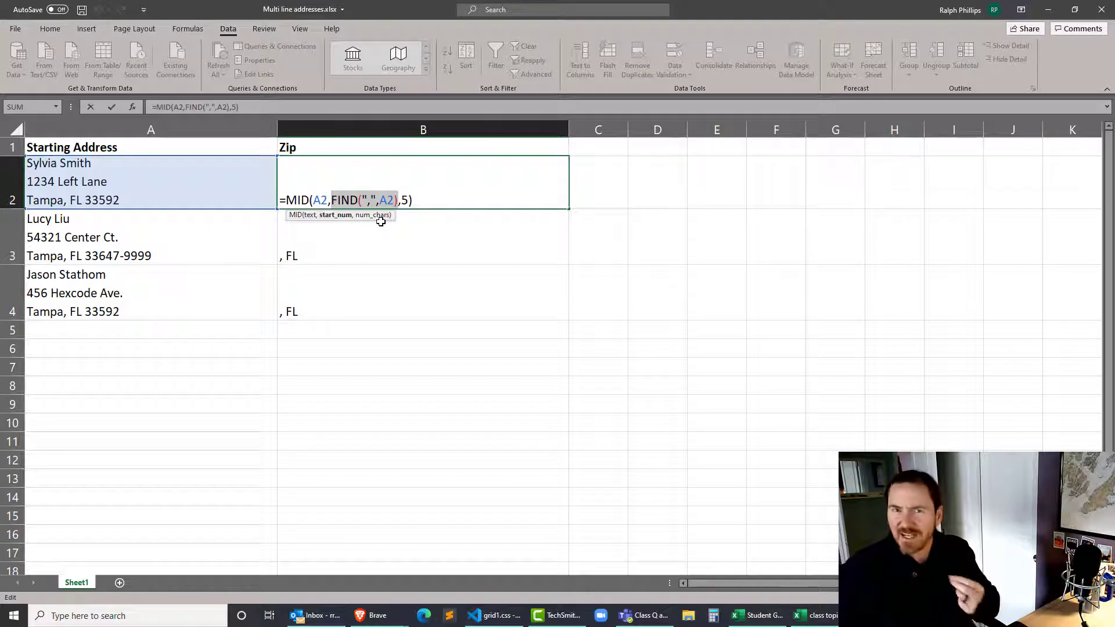
pyautogui.click(402, 200)
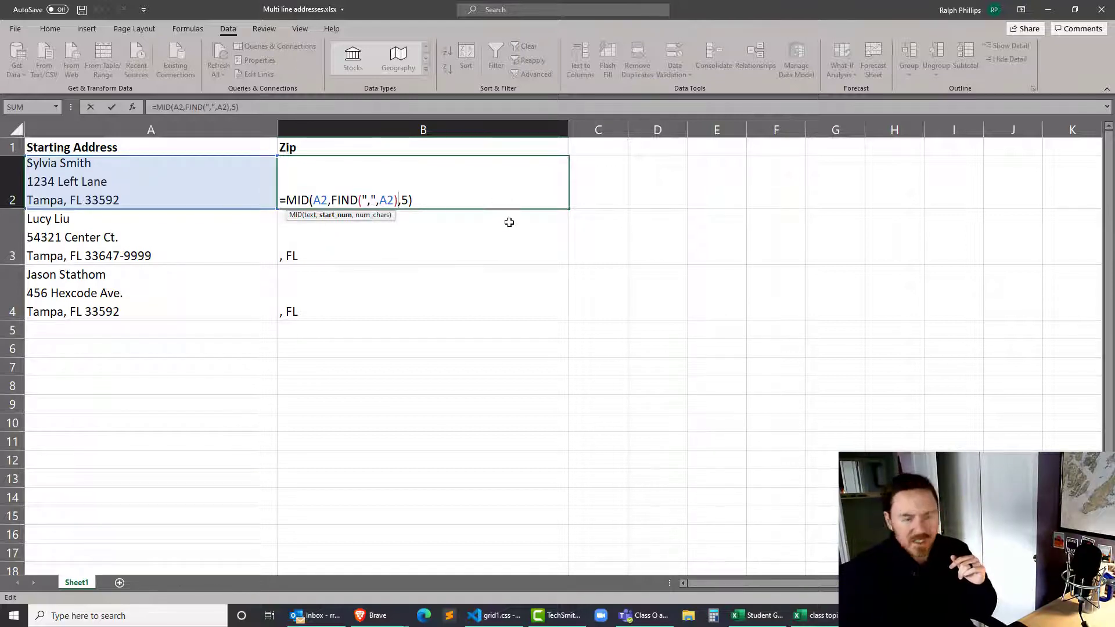
pyautogui.write('+4')
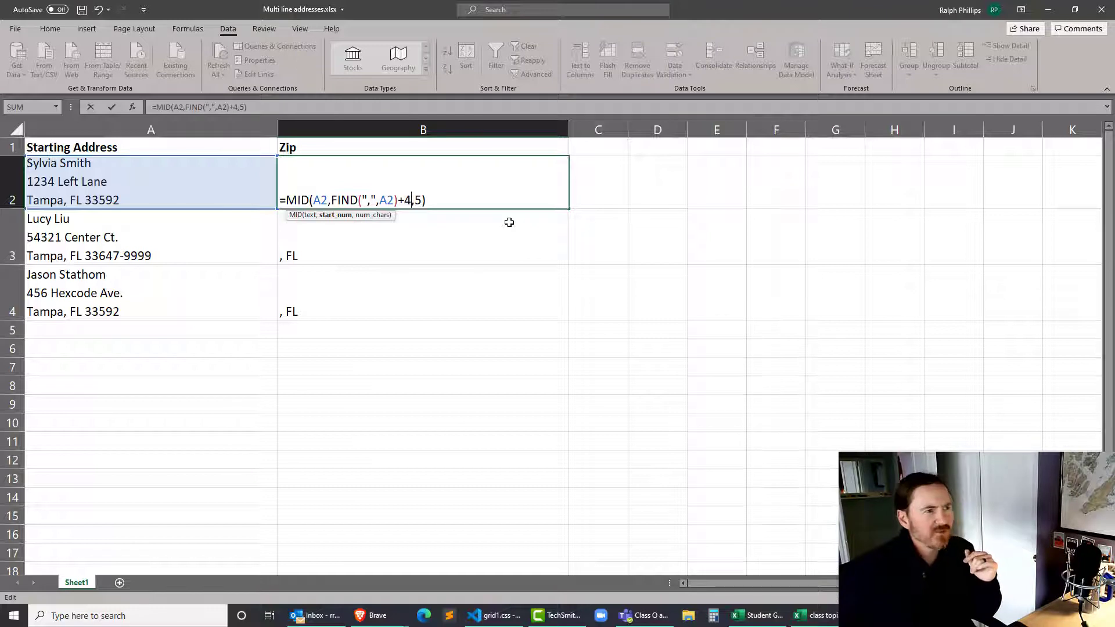
pyautogui.press('Return')
pyautogui.click(472, 201)
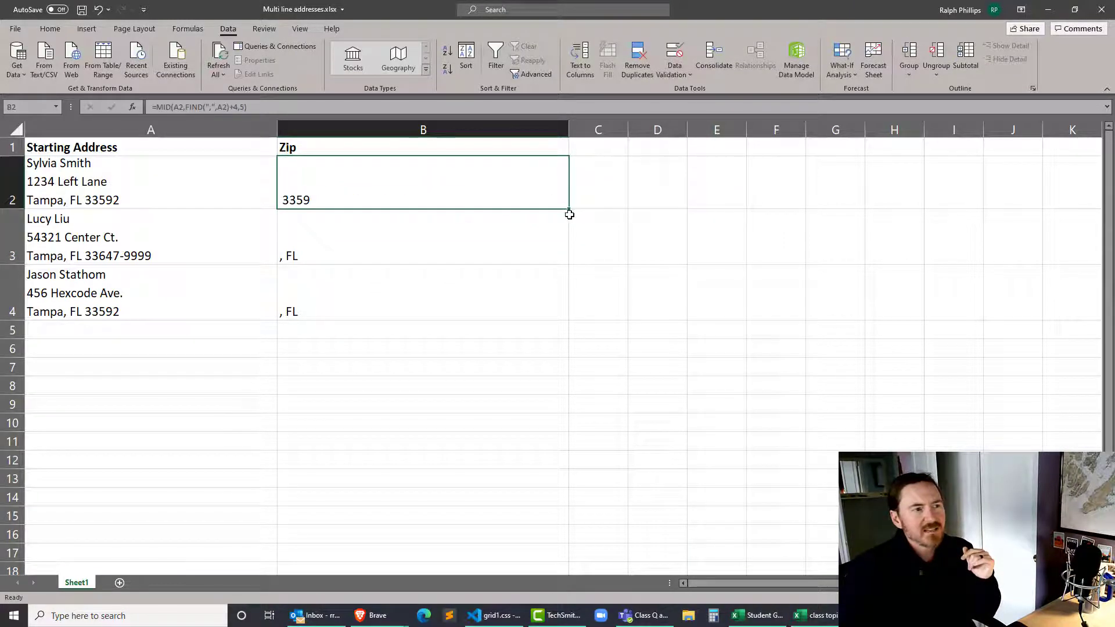
pyautogui.moveTo(571, 220); pyautogui.dragTo(572, 321)
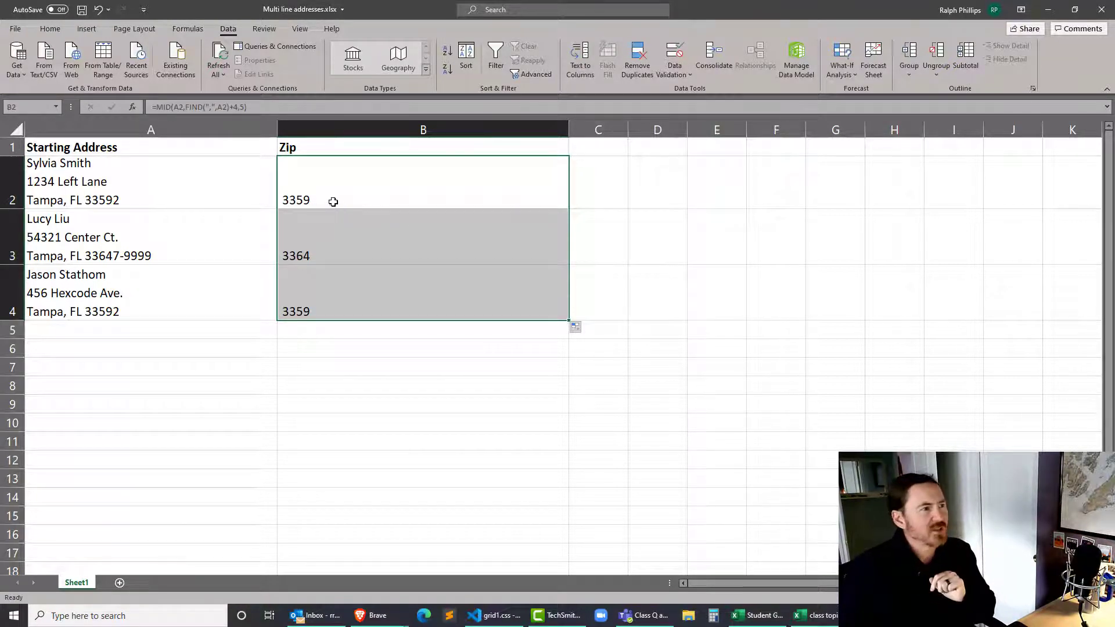
# Change the offset from +4 to +5 so B2 returns 33592.
pyautogui.doubleClick(299, 198)
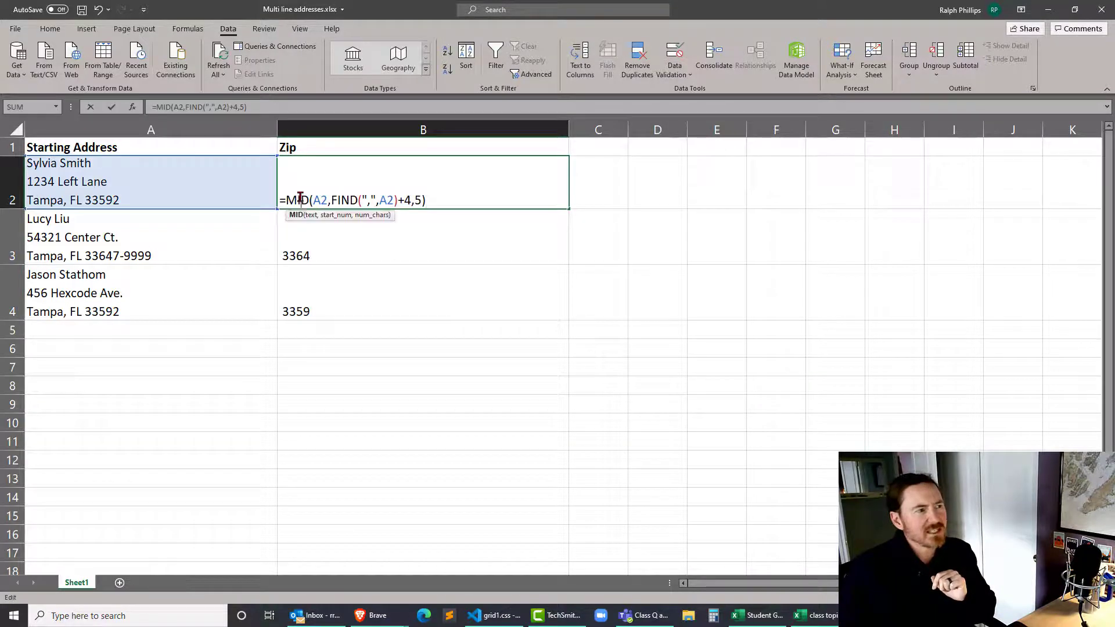
pyautogui.doubleClick(408, 199)
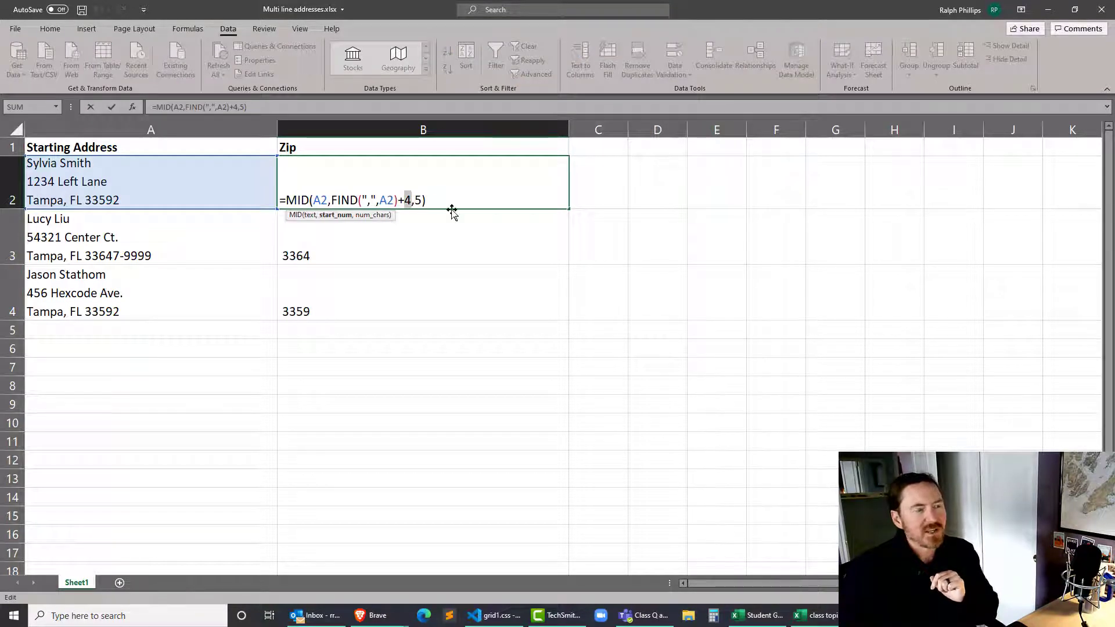
pyautogui.write('5')
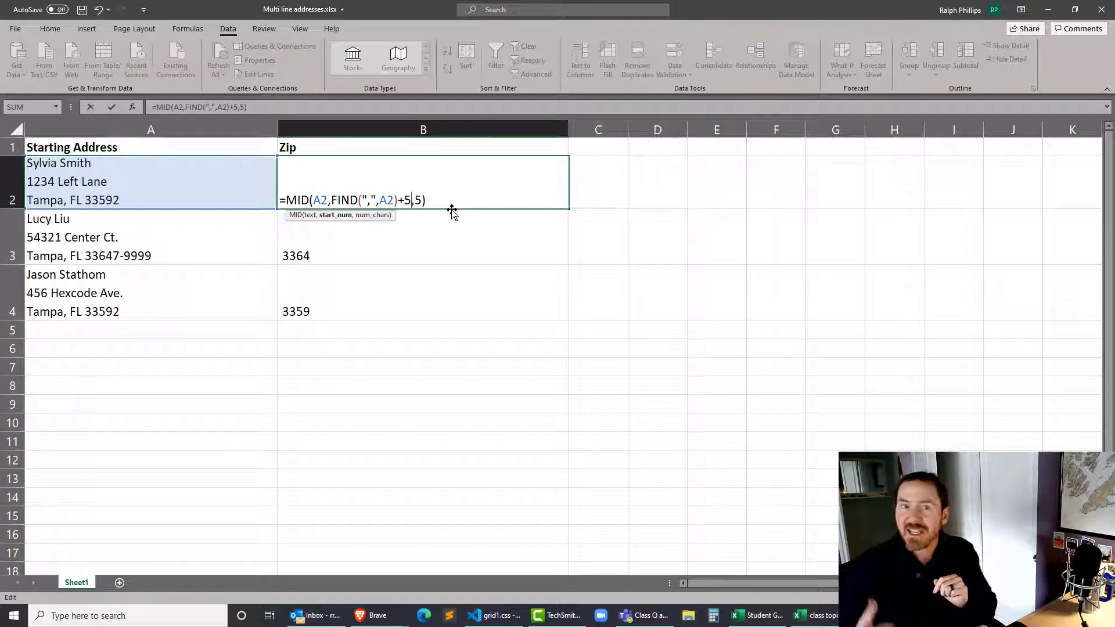
pyautogui.press('Return')
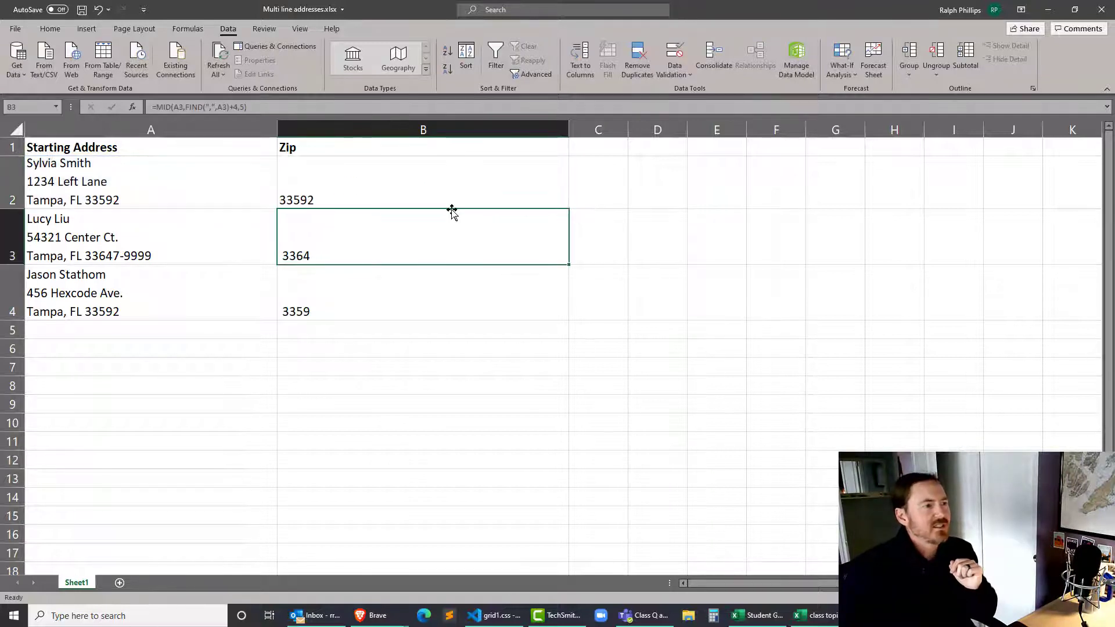
pyautogui.click(475, 186)
# Fill the corrected formula down to B4, giving 33647 and 33592, then review A2:A4.
pyautogui.moveTo(567, 209); pyautogui.dragTo(570, 303)
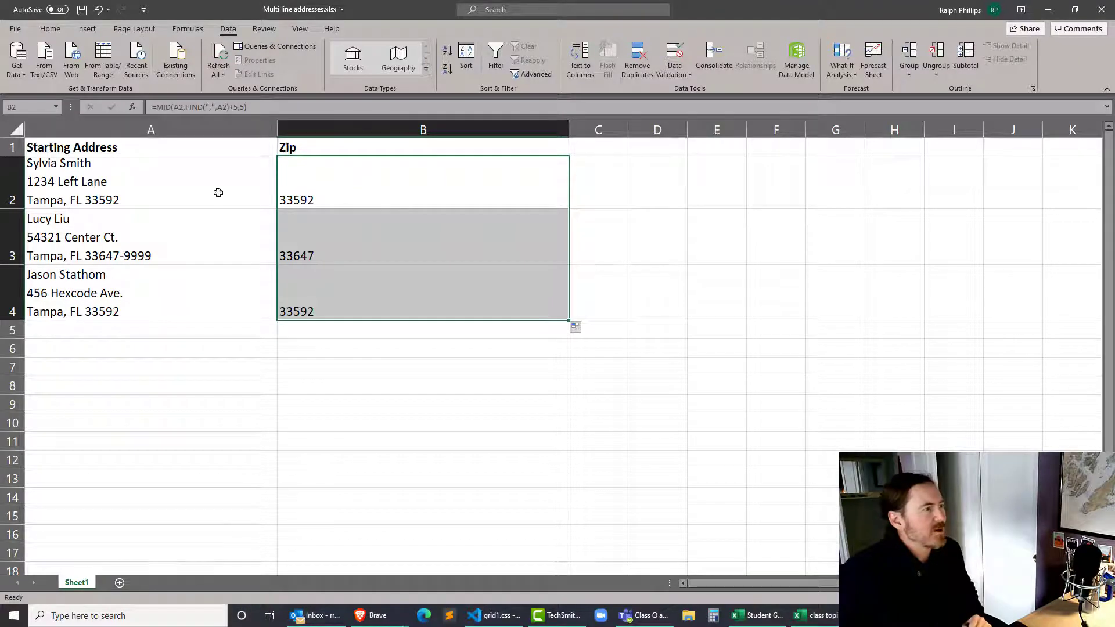
pyautogui.moveTo(97, 177); pyautogui.dragTo(119, 303)
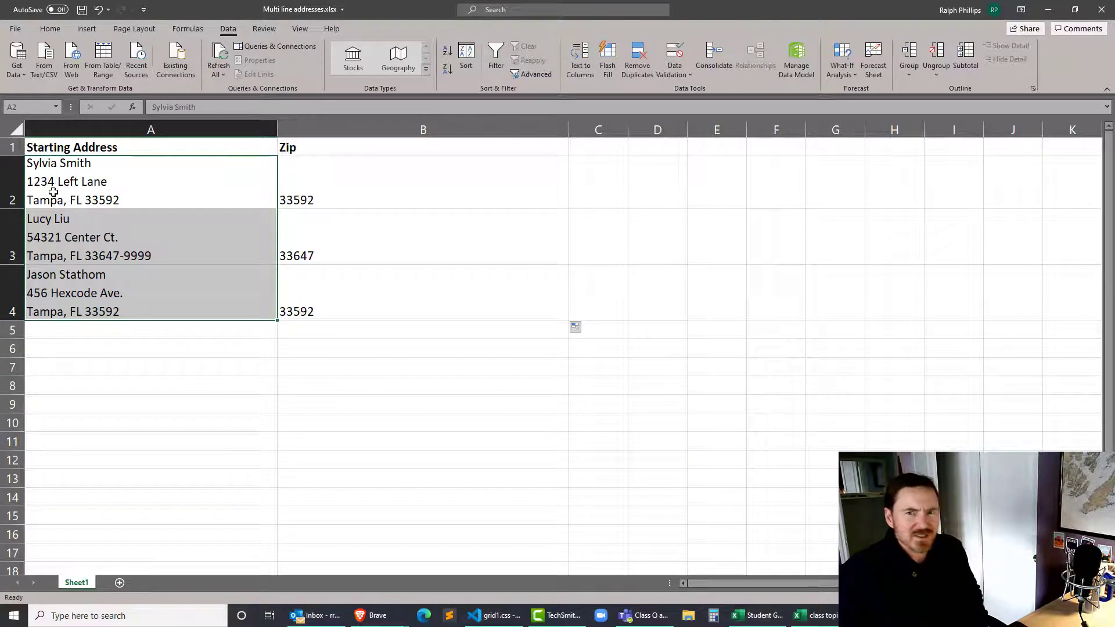
pyautogui.click(92, 182)
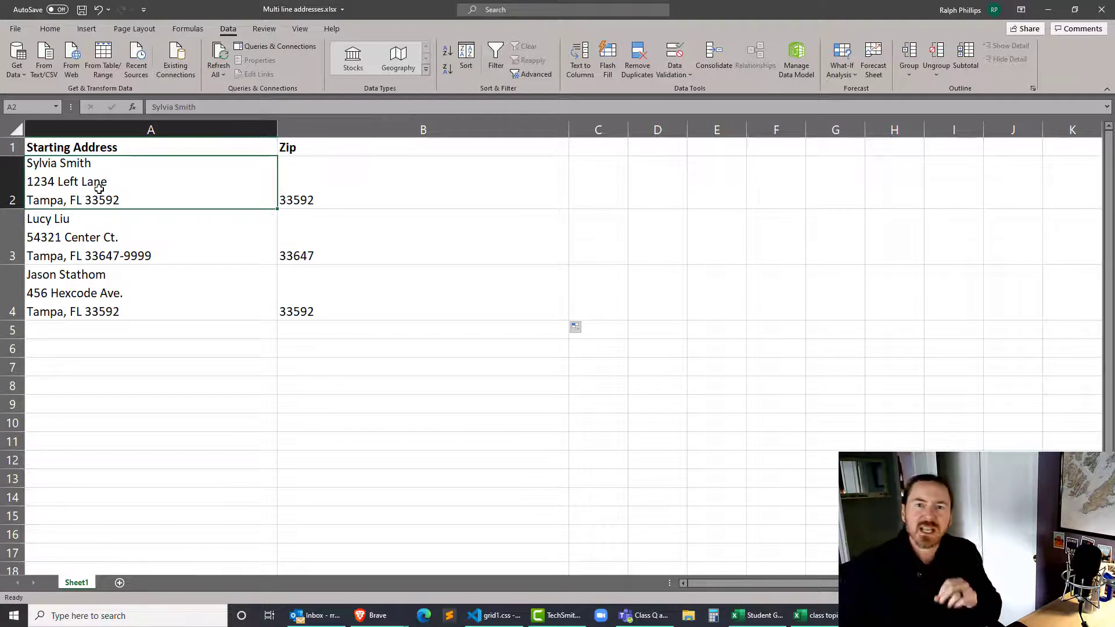
pyautogui.doubleClick(426, 182)
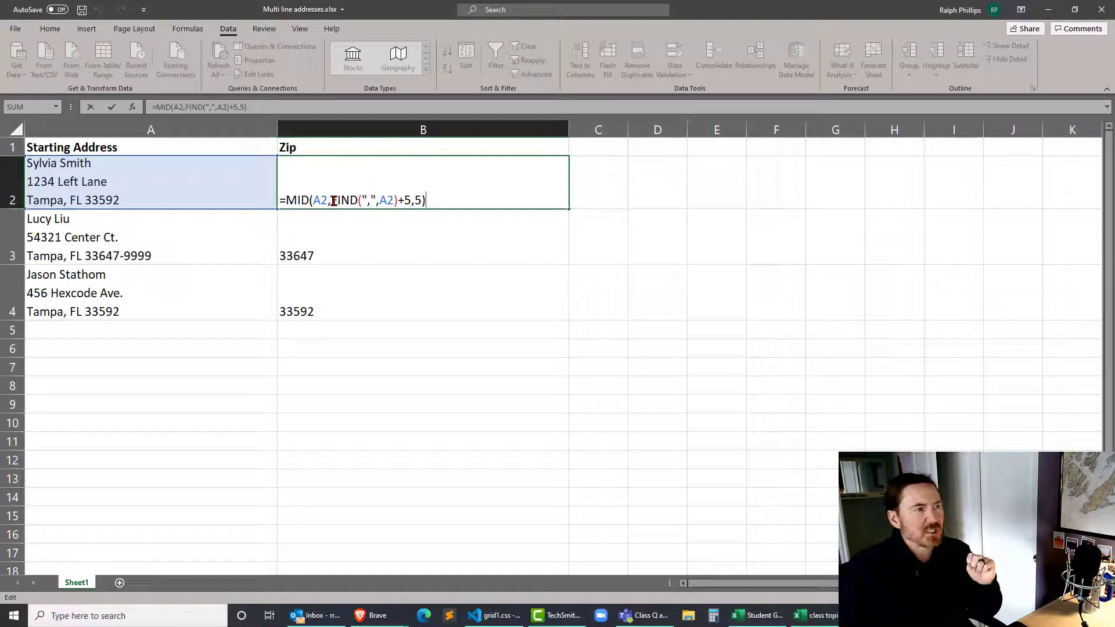
pyautogui.moveTo(332, 200); pyautogui.dragTo(400, 203)
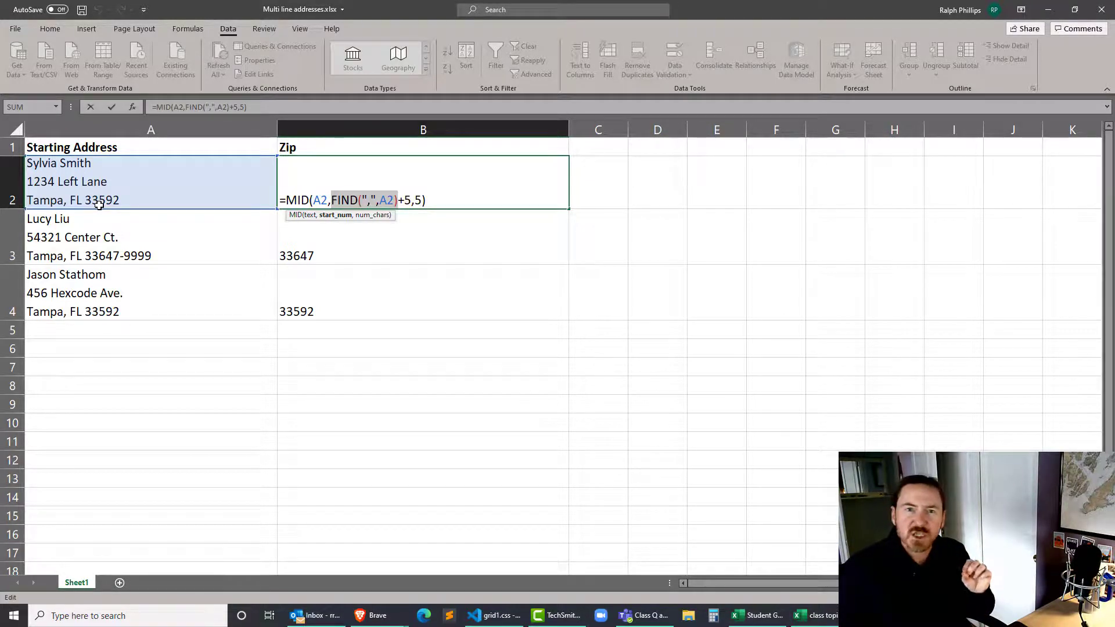
pyautogui.doubleClick(419, 200)
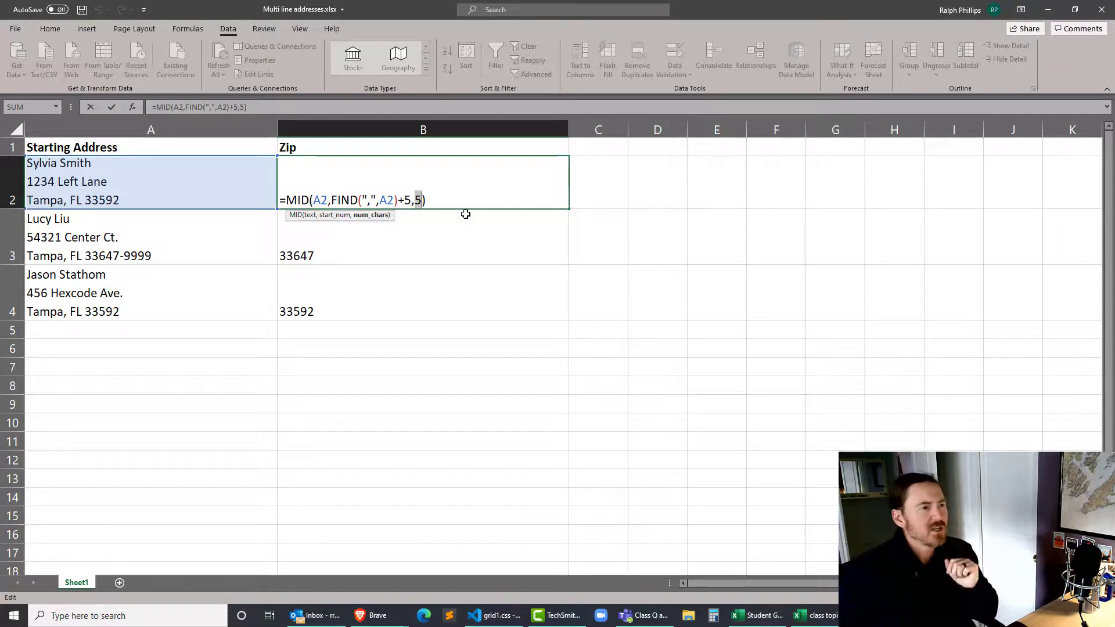
pyautogui.press('Return')
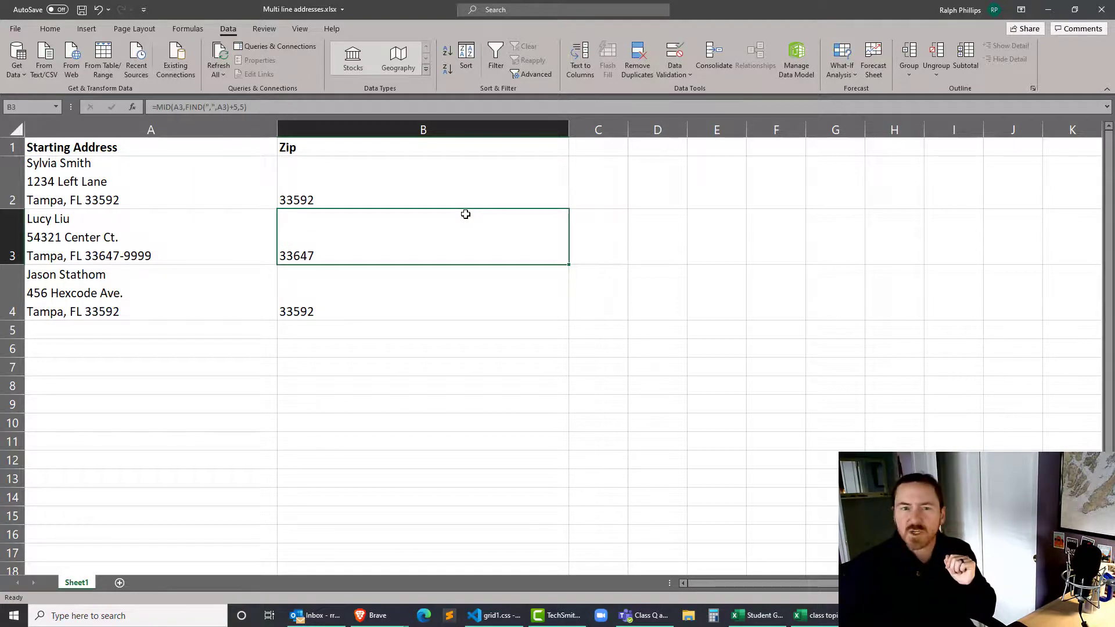
pyautogui.click(367, 196)
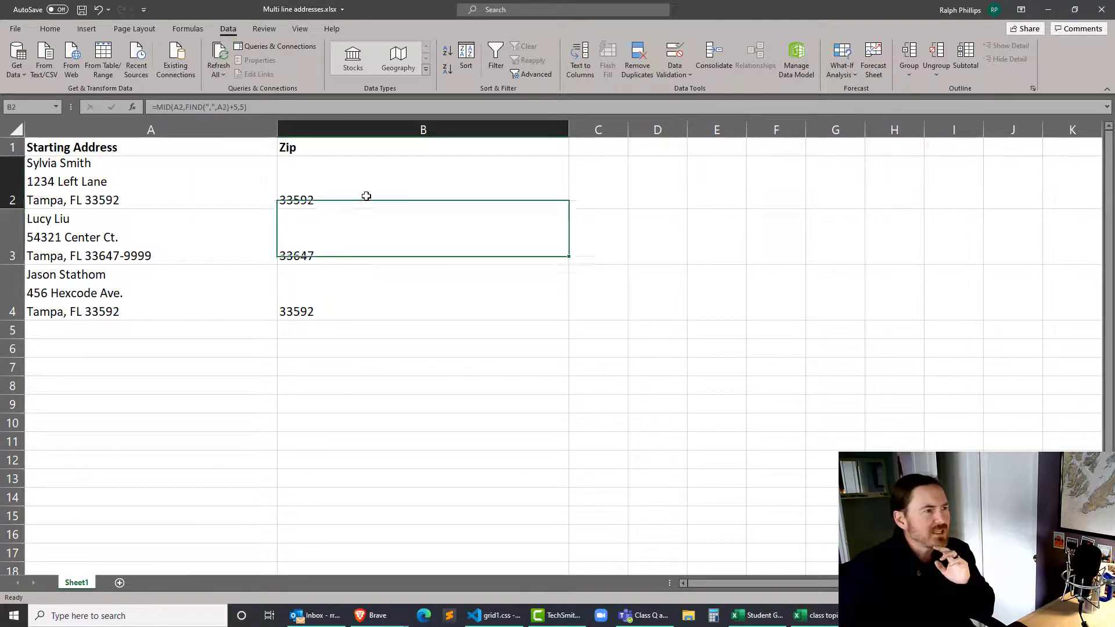
pyautogui.doubleClick(375, 198)
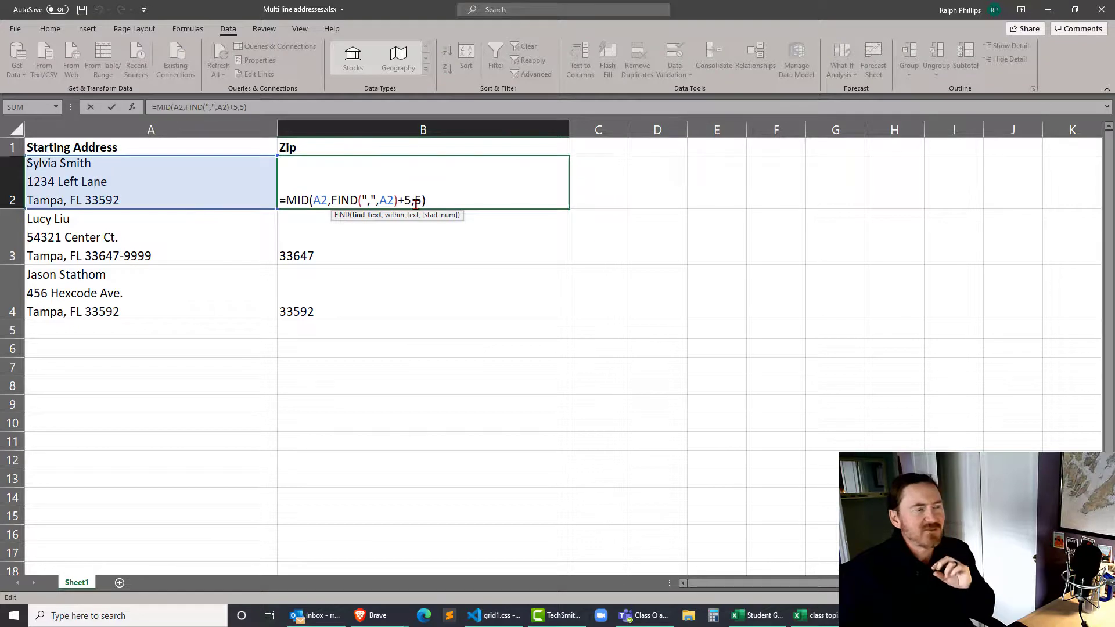